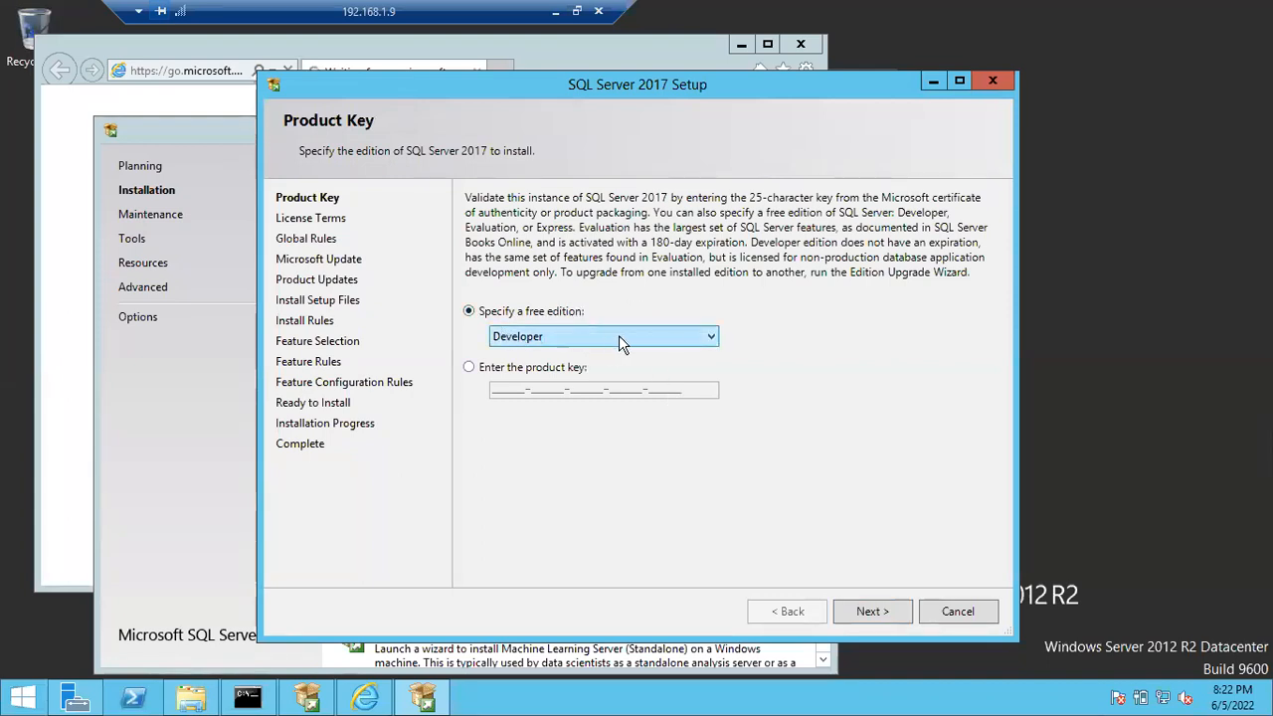
- Continue the SQL Server 2017 setup with the free Developer edition and accept the license terms
left_click(872, 608)
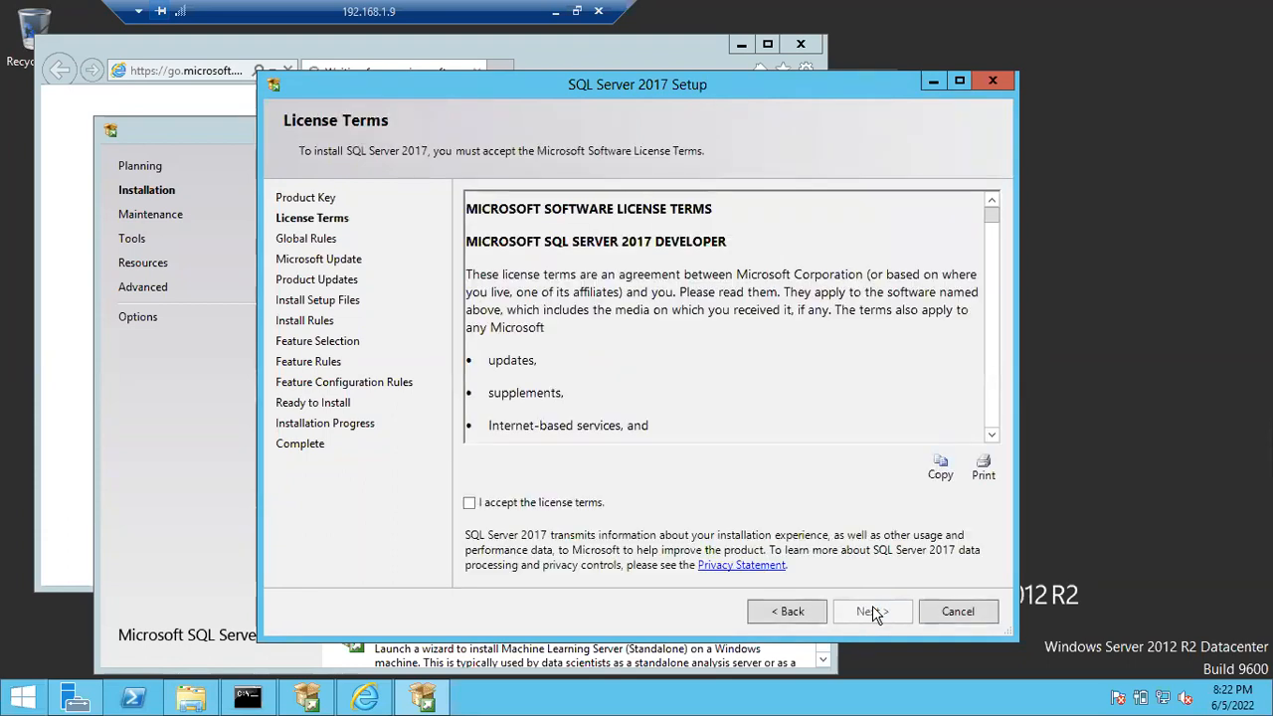
left_click(517, 502)
left_click(857, 612)
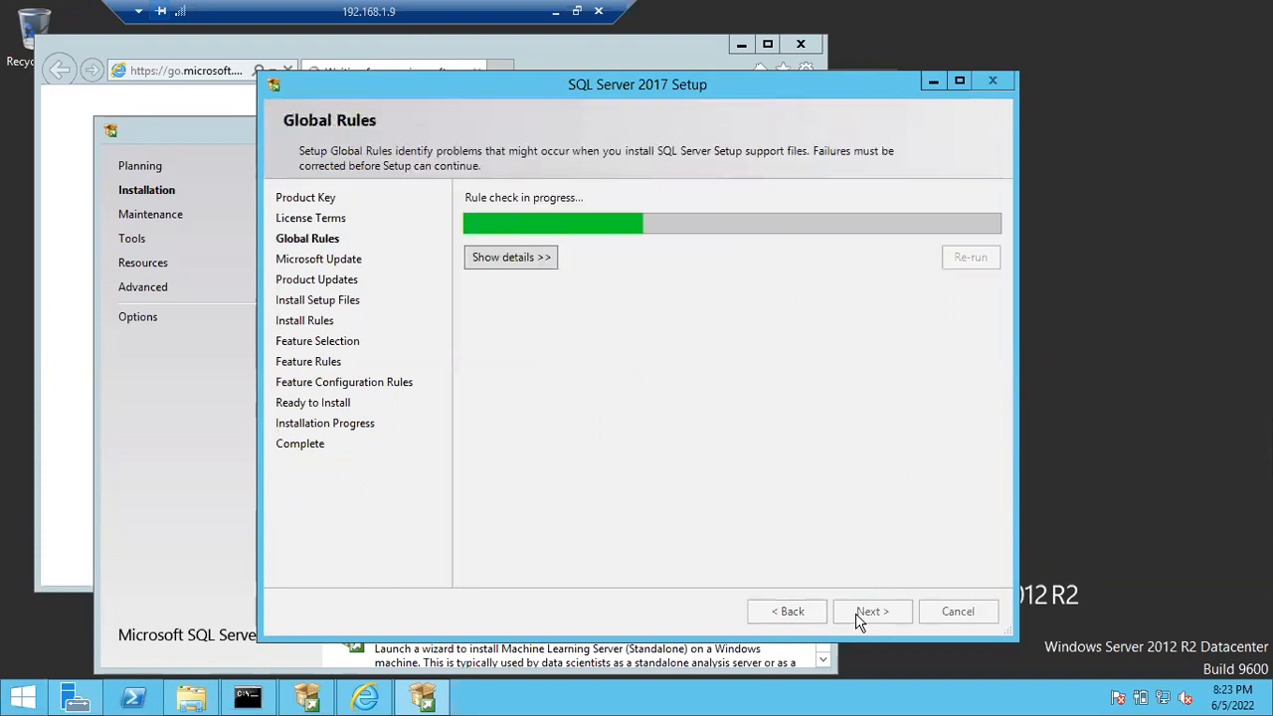
- Review the detailed Global Rules results, then continue past Microsoft Update without enabling update checks
left_click(525, 265)
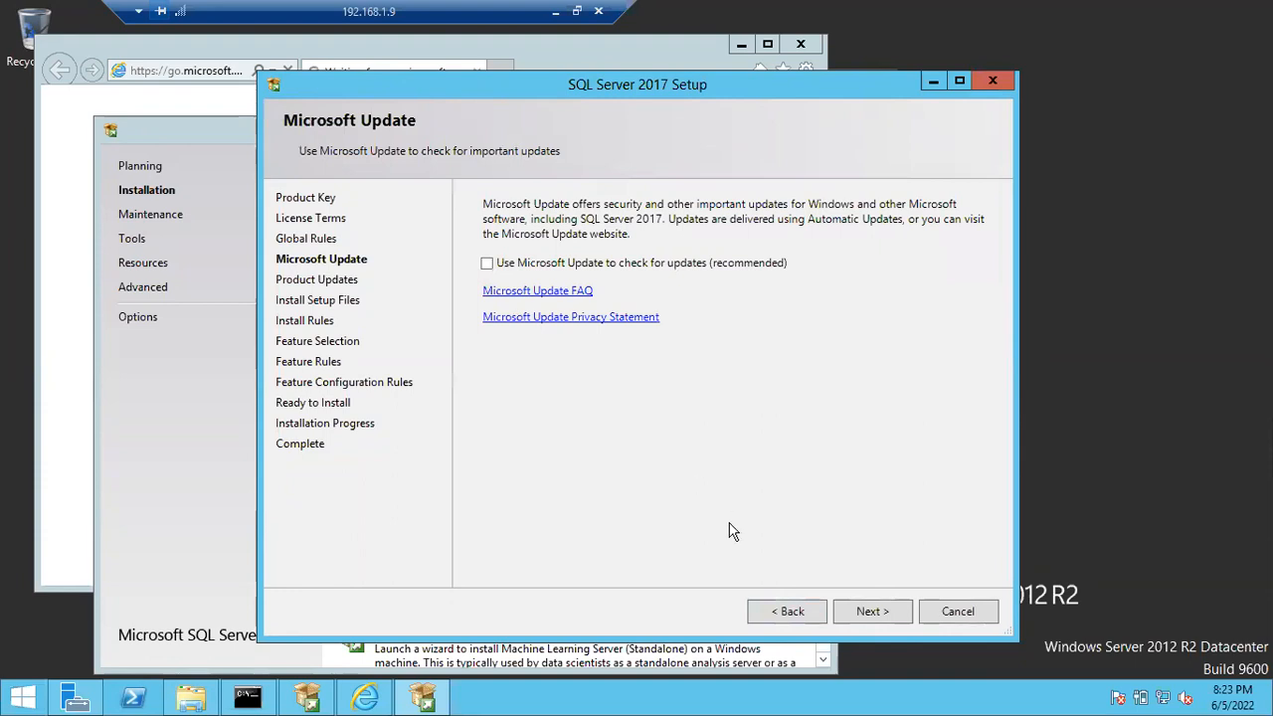
left_click(769, 611)
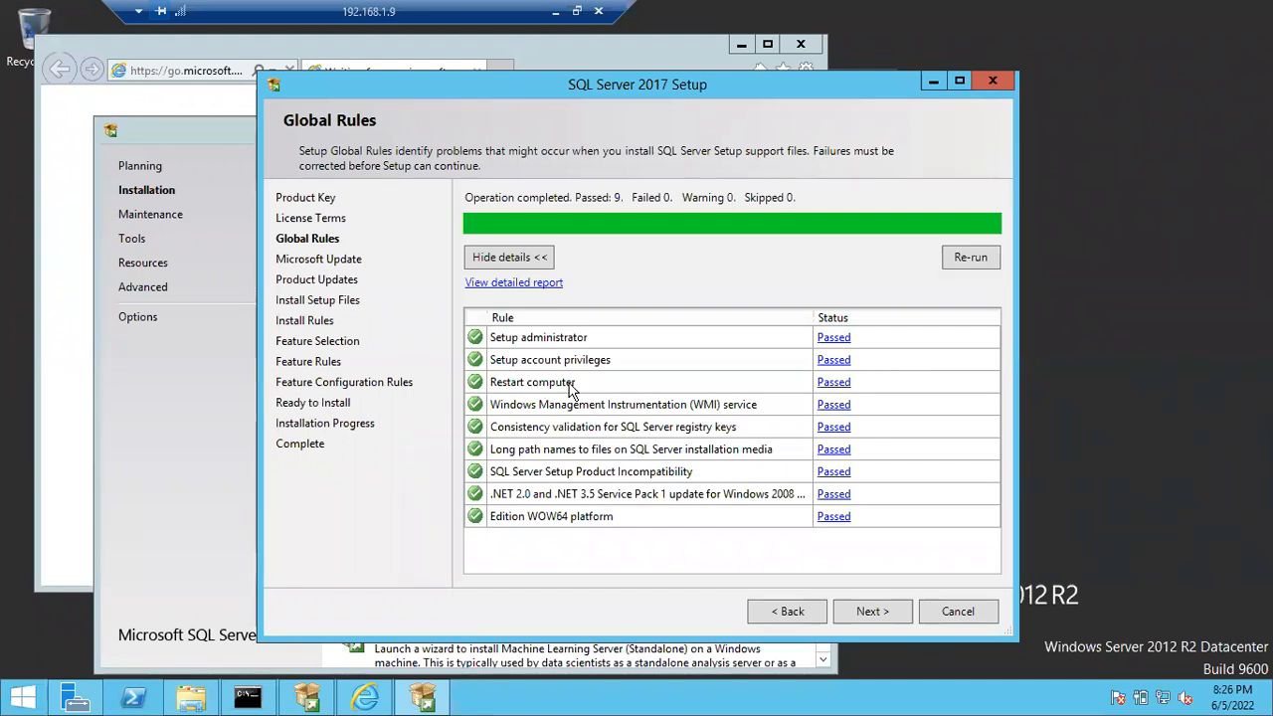
left_click(875, 611)
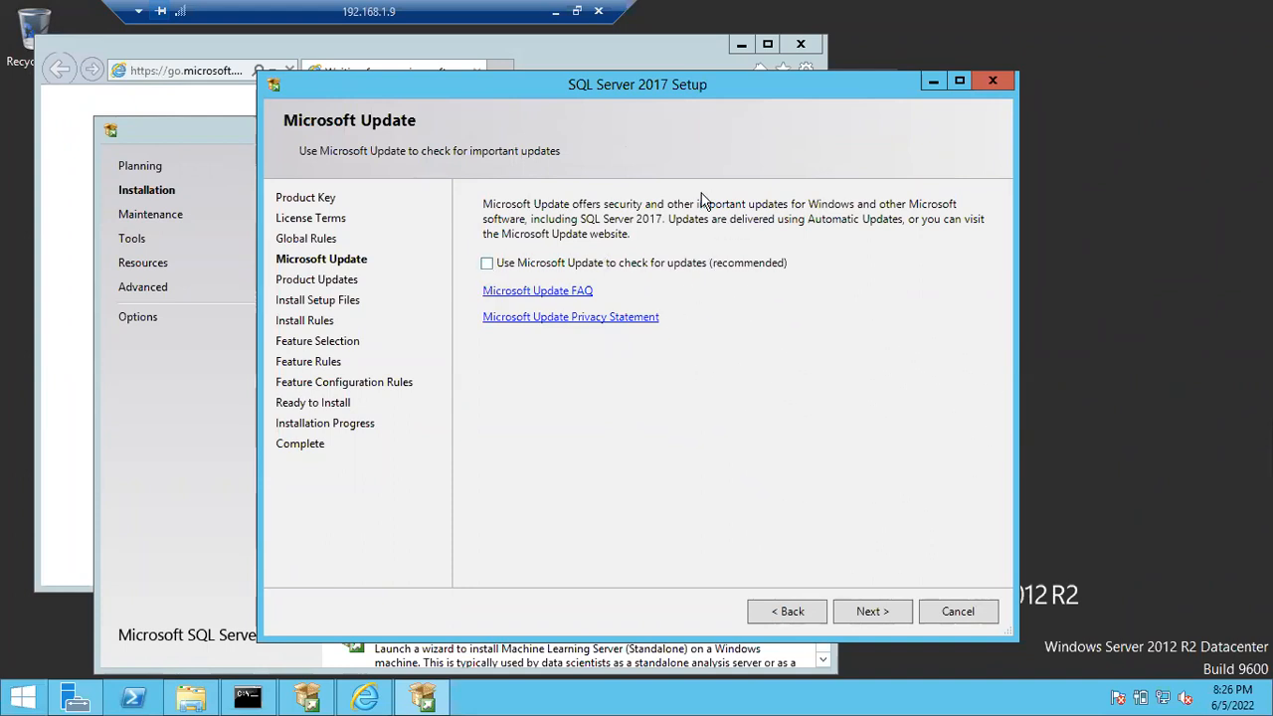
left_click(874, 608)
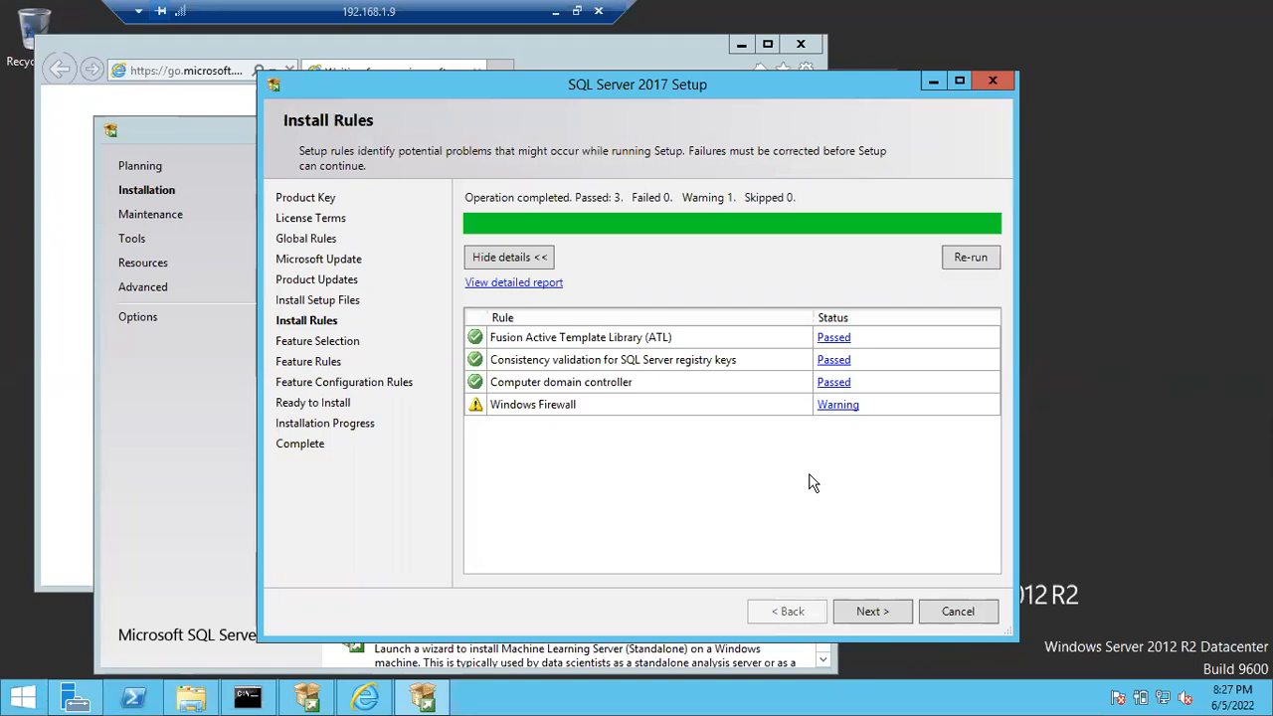
- Inspect the C:\Program Files\Microsoft SQL Server folder in File Explorer, then minimize that window
key("super+e")
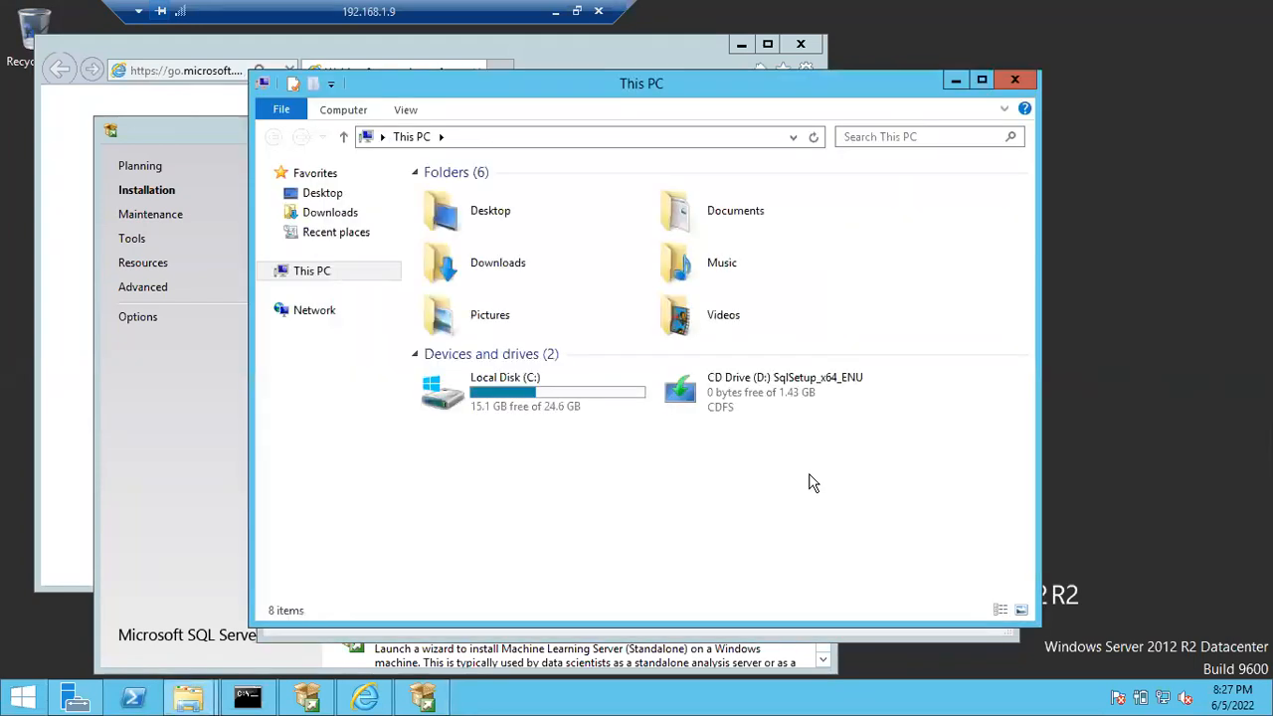
left_click(559, 387)
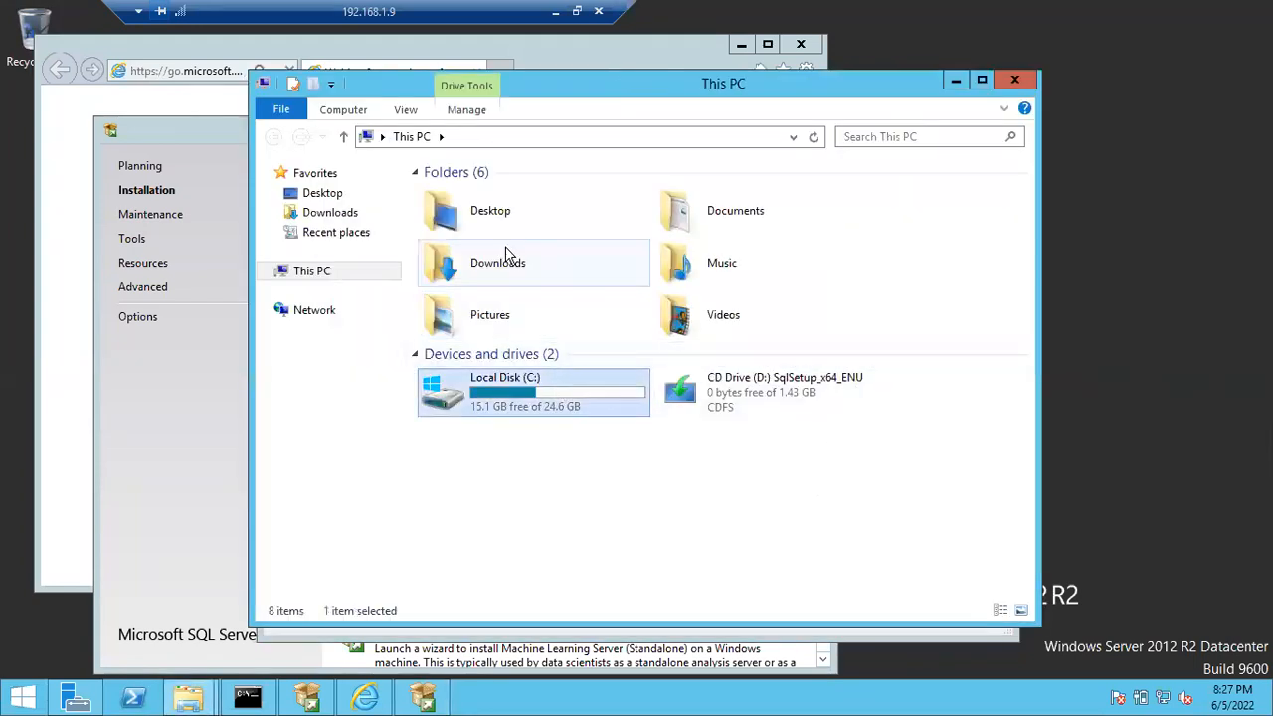
double_click(512, 406)
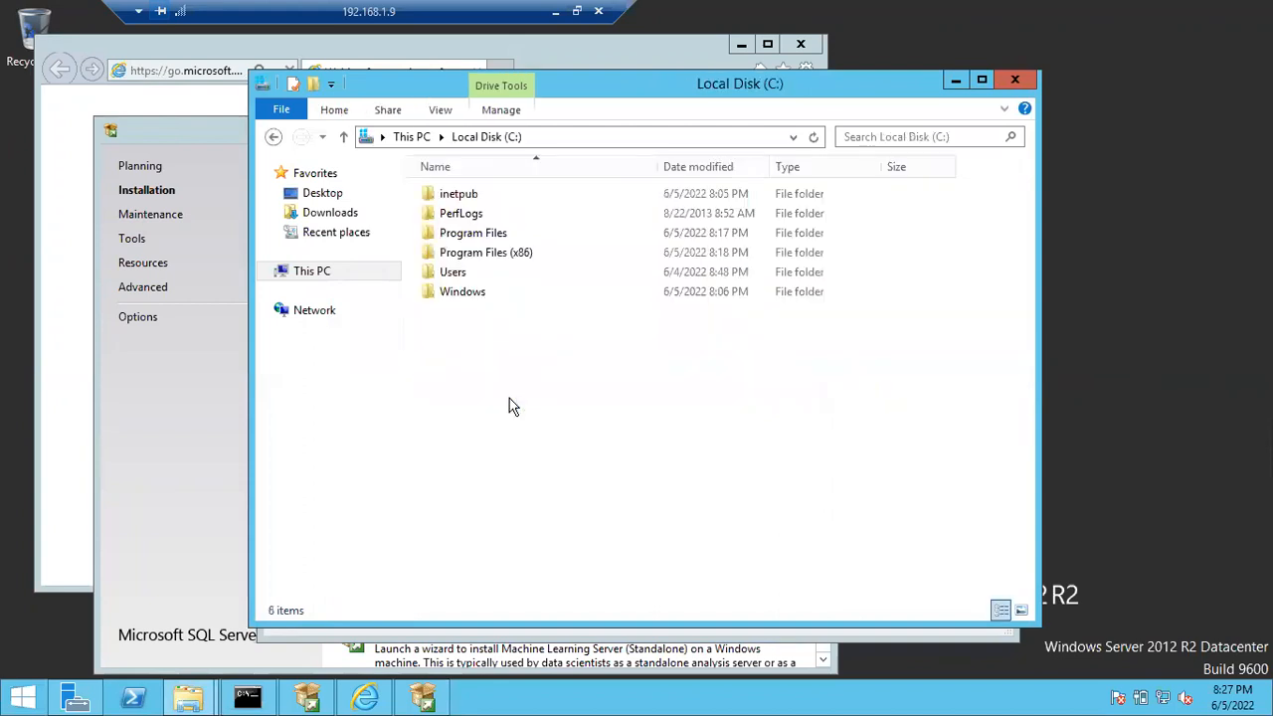
left_click(472, 235)
double_click(472, 235)
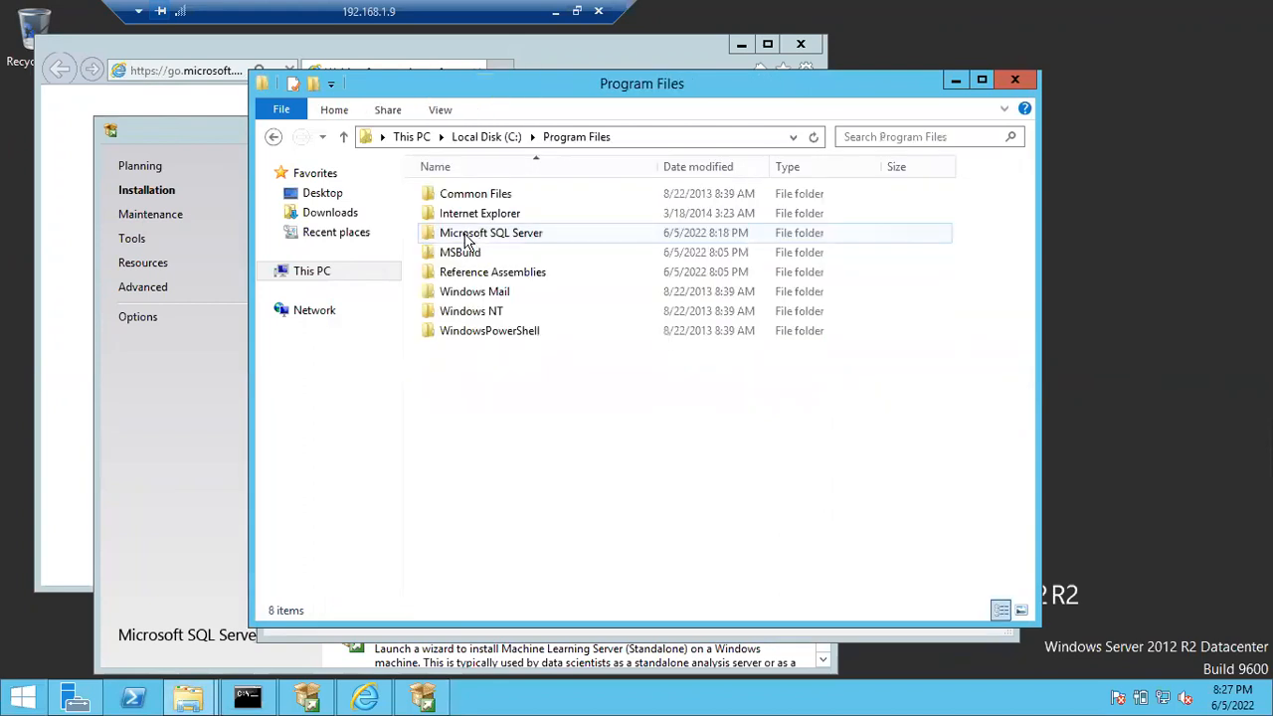
left_click(464, 236)
double_click(465, 237)
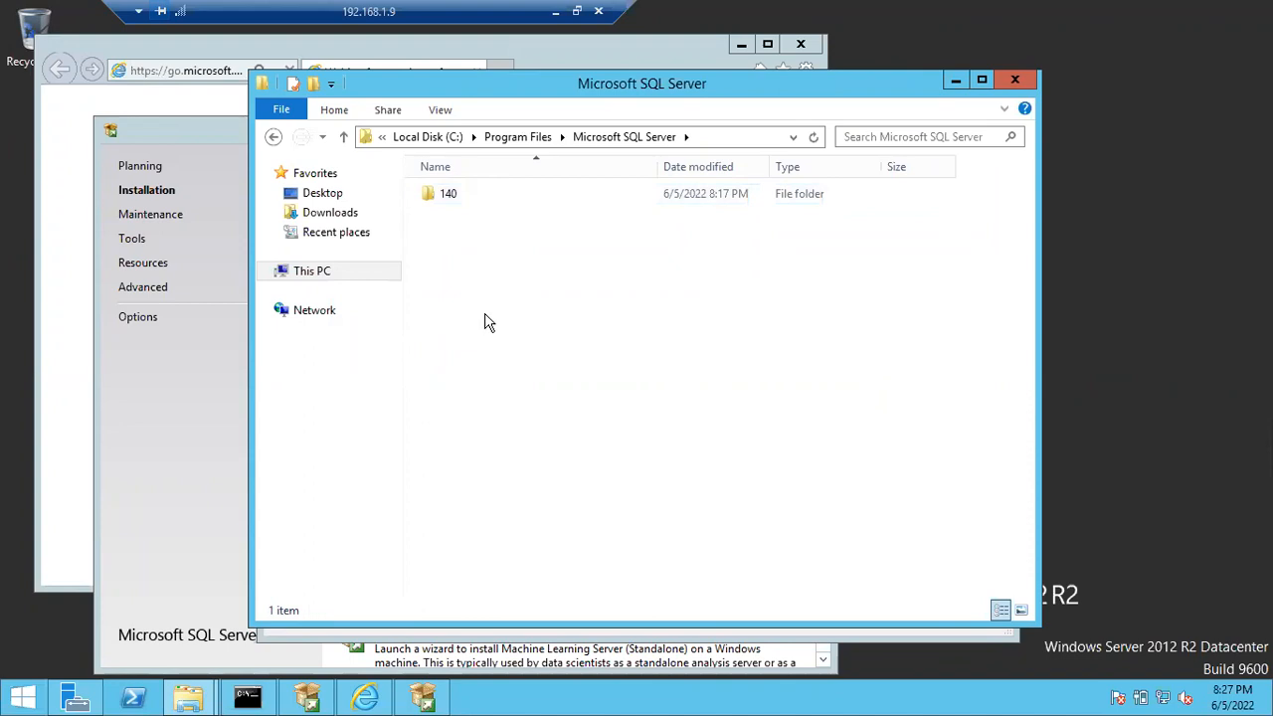
left_click(944, 79)
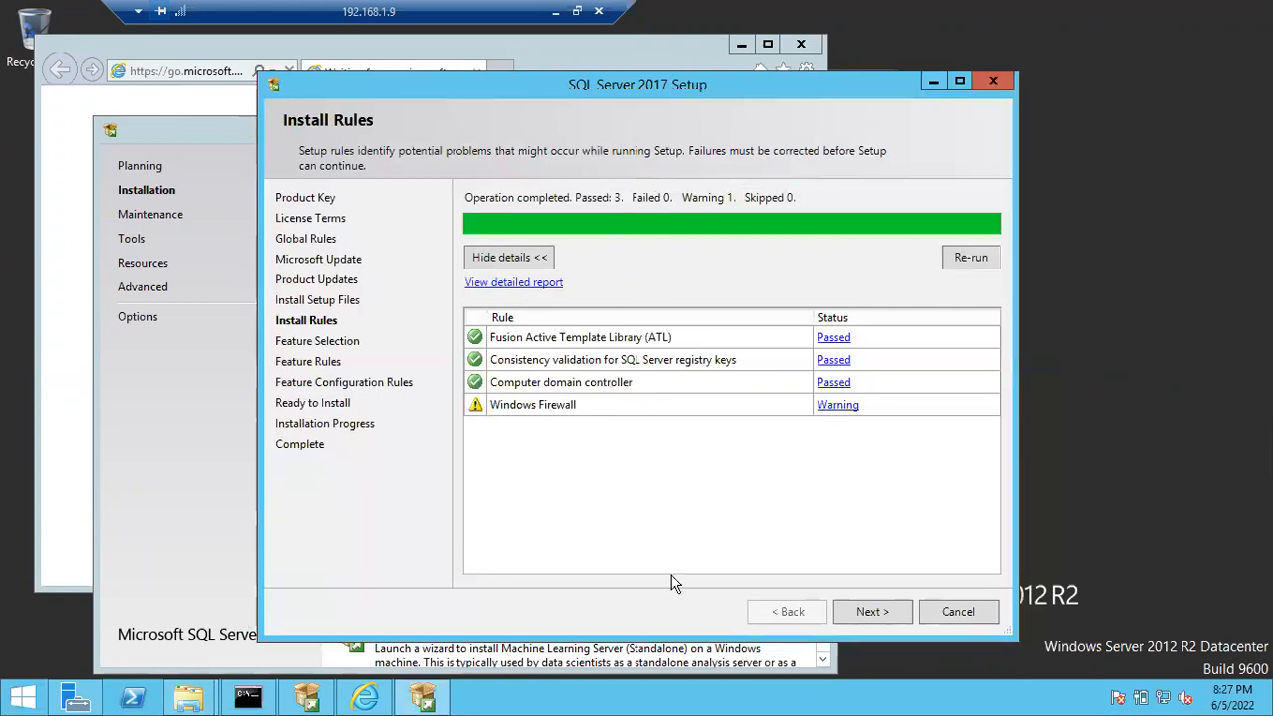
- Continue past the Install Rules and select Database Engine Services, SQL Server Replication and Full-Text and Semantic Extractions for Search in the maximized setup
left_click(864, 617)
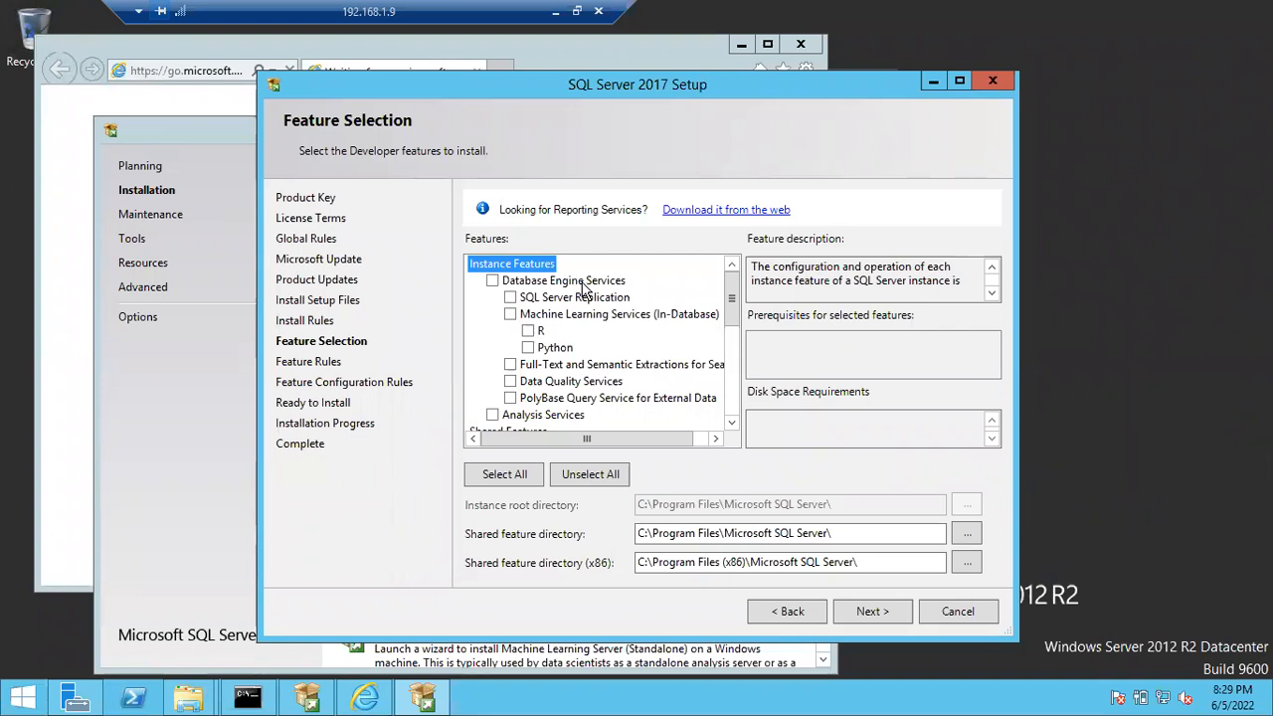
left_click(492, 281)
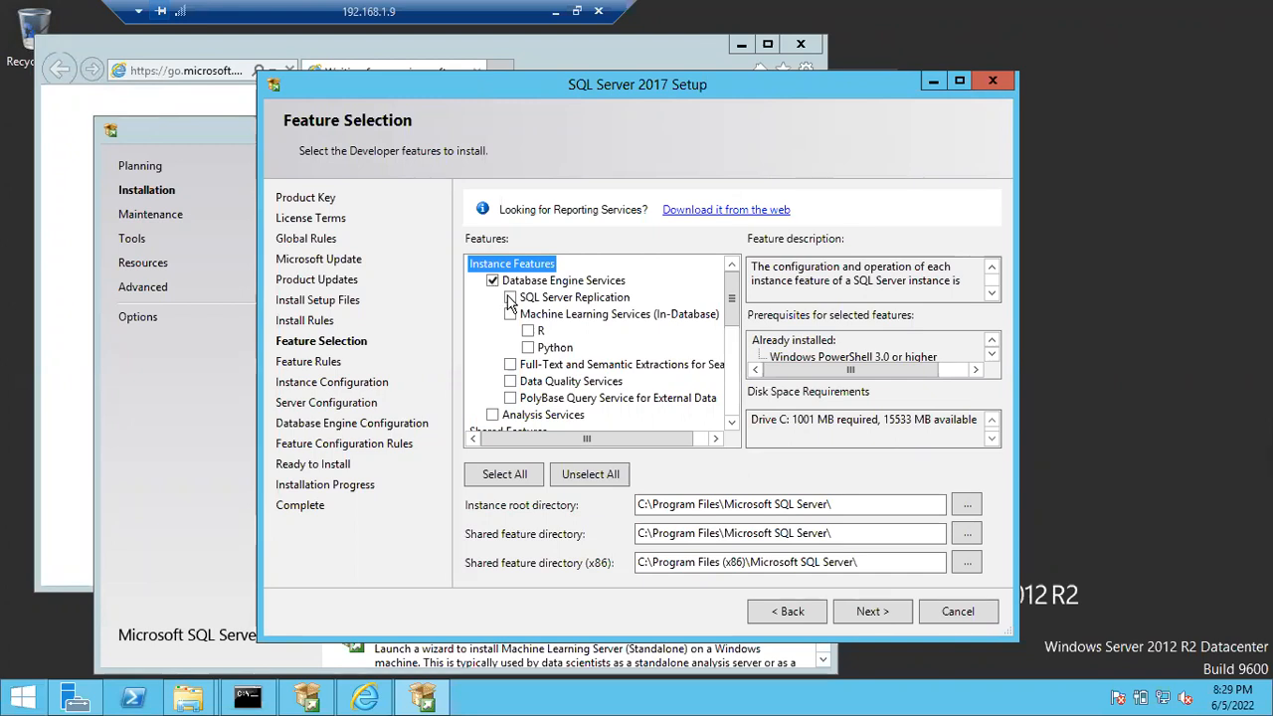
left_click(511, 298)
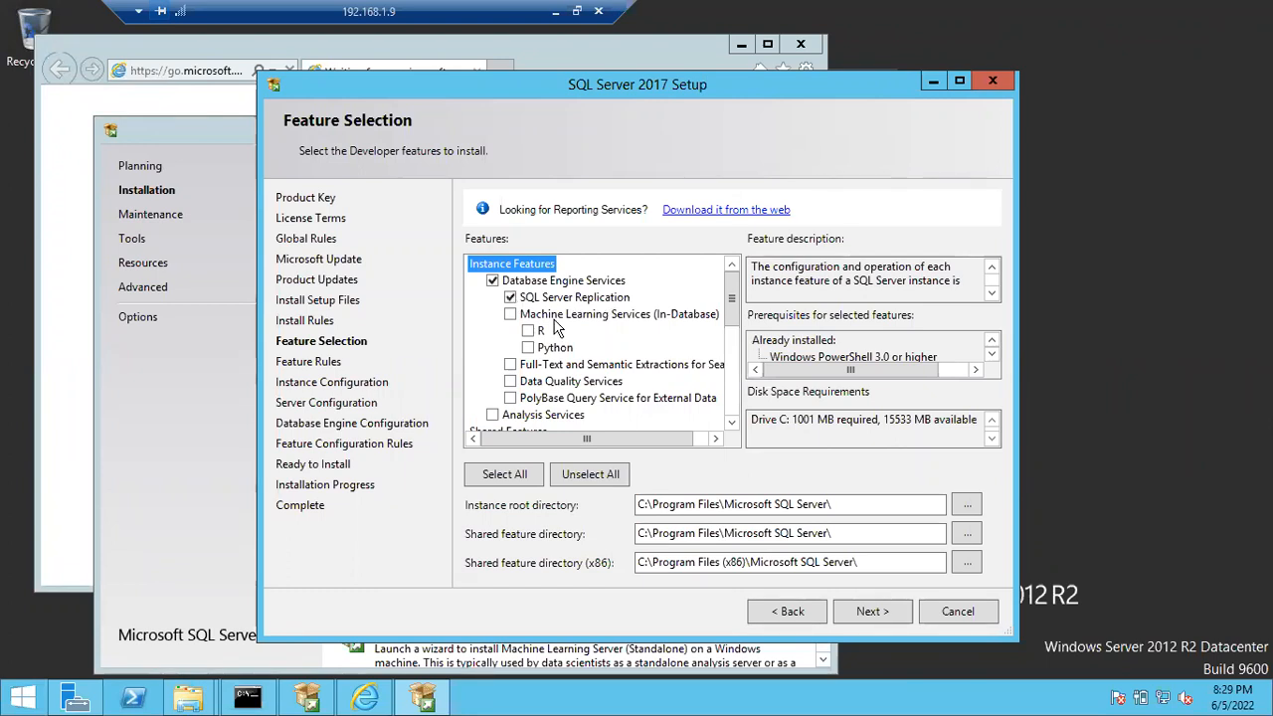
left_click(511, 364)
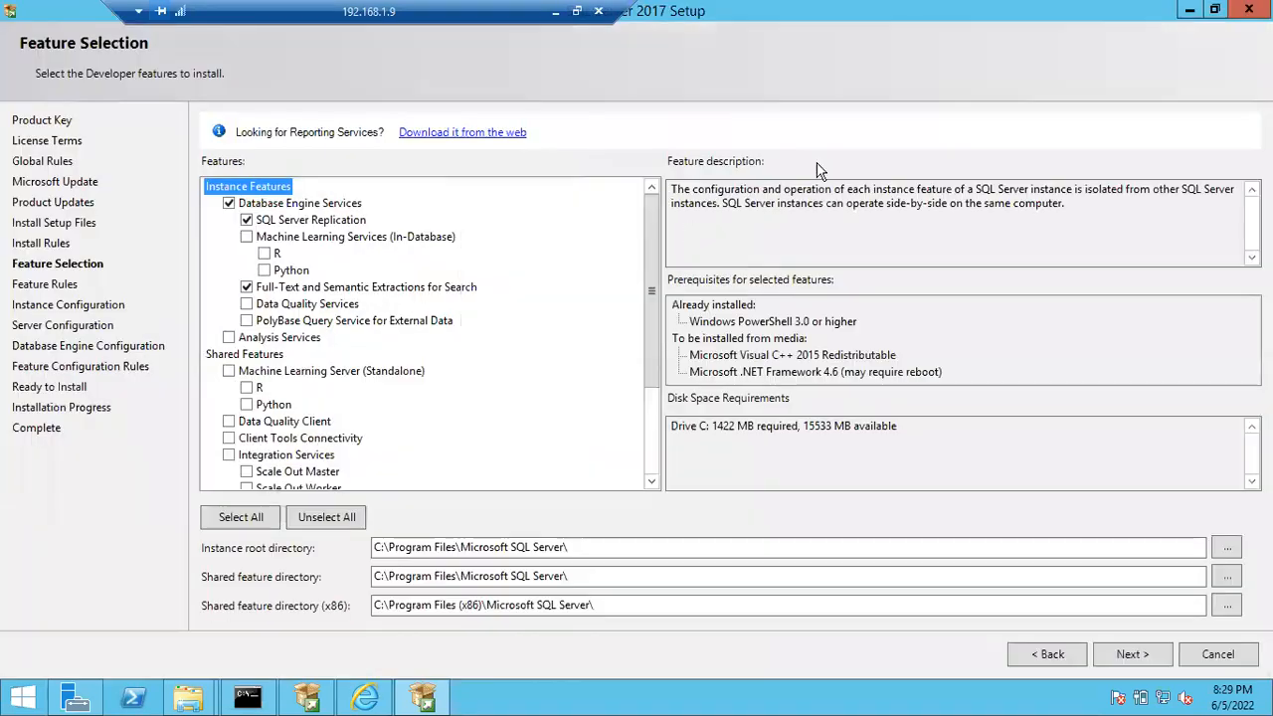
left_click(958, 81)
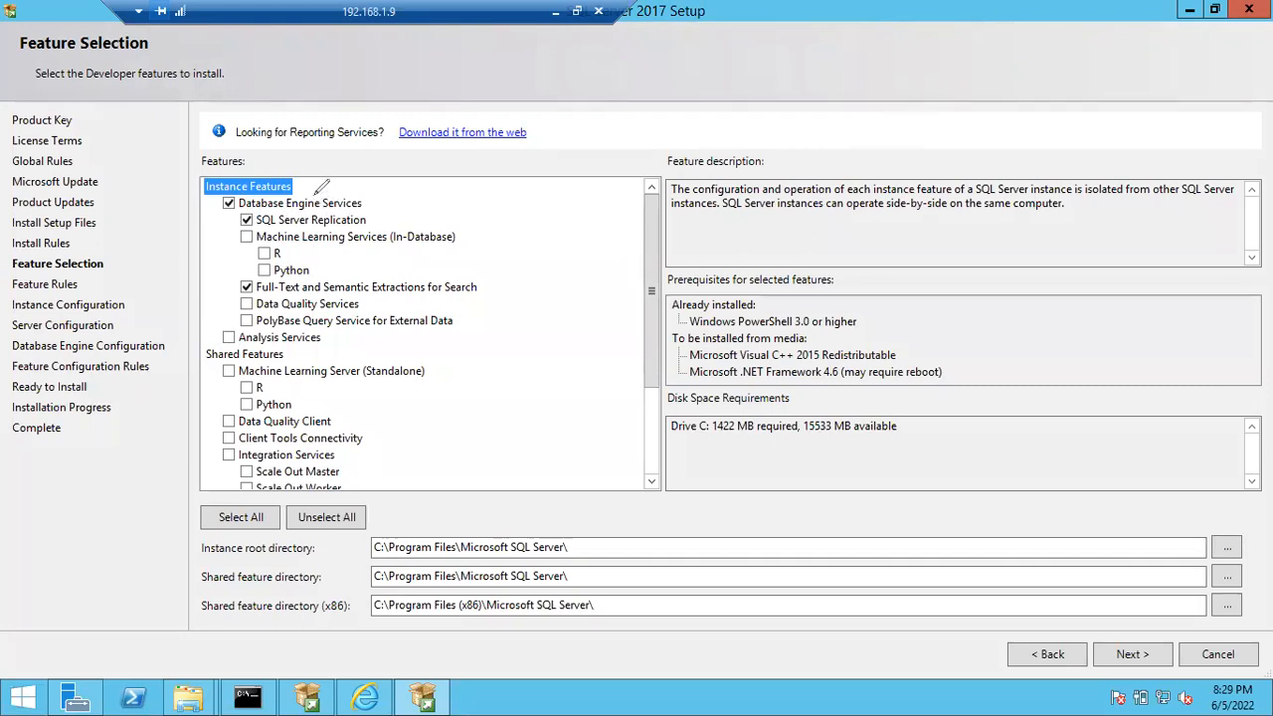
mouse_move(316, 171)
left_mouse_down()
mouse_move(209, 165)
mouse_move(182, 253)
mouse_move(249, 343)
mouse_move(340, 342)
mouse_move(452, 266)
mouse_move(357, 171)
mouse_move(300, 170)
left_mouse_up()
mouse_move(257, 329)
left_mouse_down()
mouse_move(194, 350)
mouse_move(181, 436)
mouse_move(299, 505)
mouse_move(398, 402)
mouse_move(298, 340)
mouse_move(267, 337)
left_mouse_up()
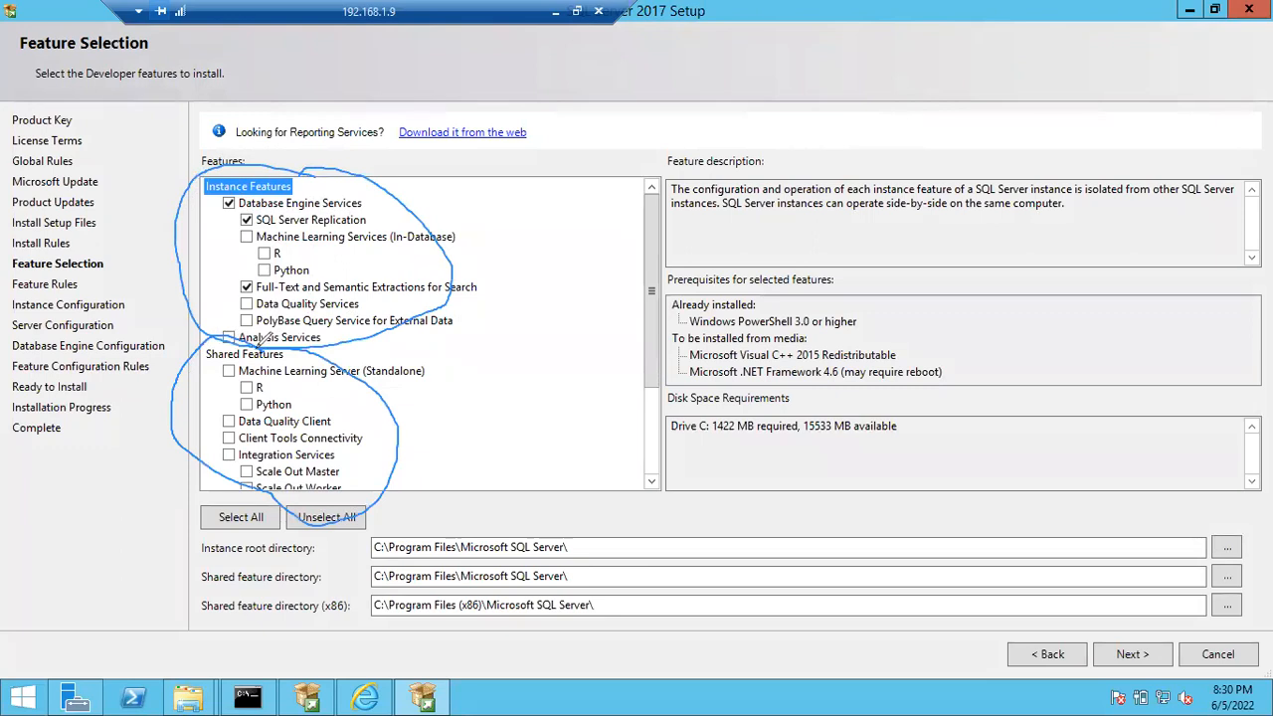
left_click_drag(359, 280, 451, 227)
left_click_drag(392, 418, 485, 376)
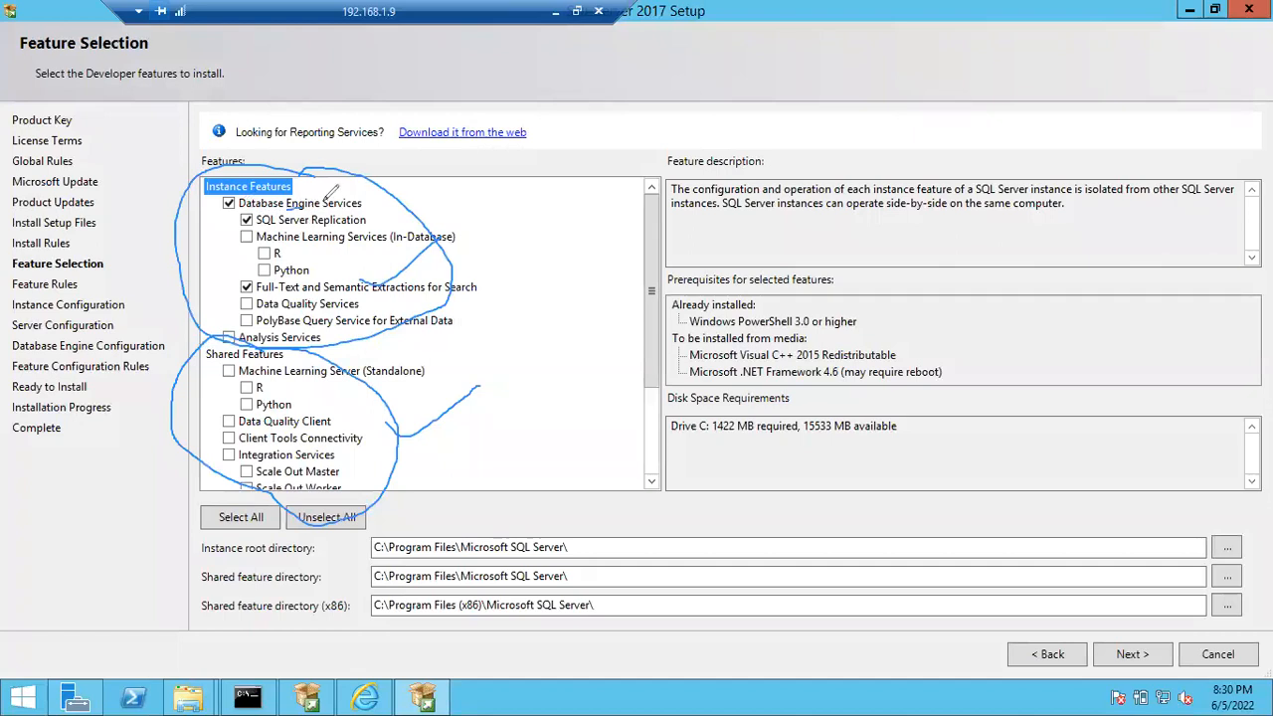
left_click_drag(294, 223, 344, 196)
key("e")
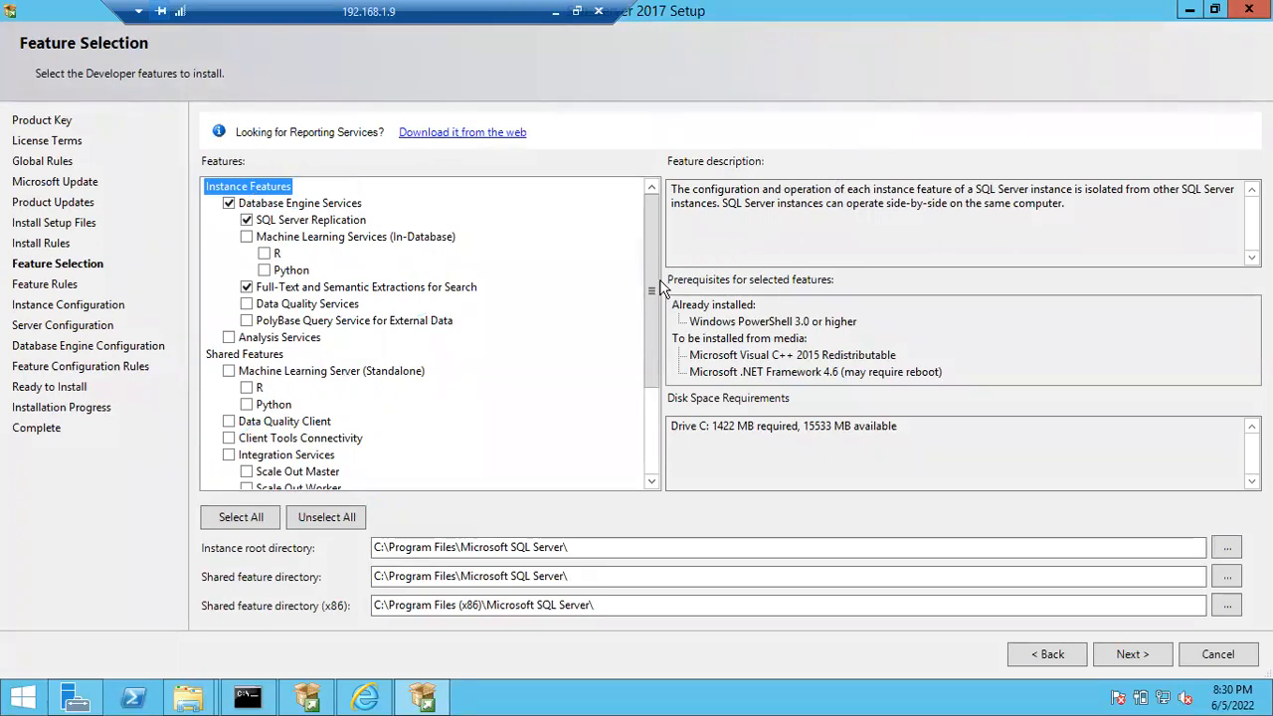
- Select the shared features Client Tools Connectivity, Client Tools Backwards Compatibility, Client Tools SDK and SQL Client Connectivity SDK
left_click_drag(646, 286, 653, 384)
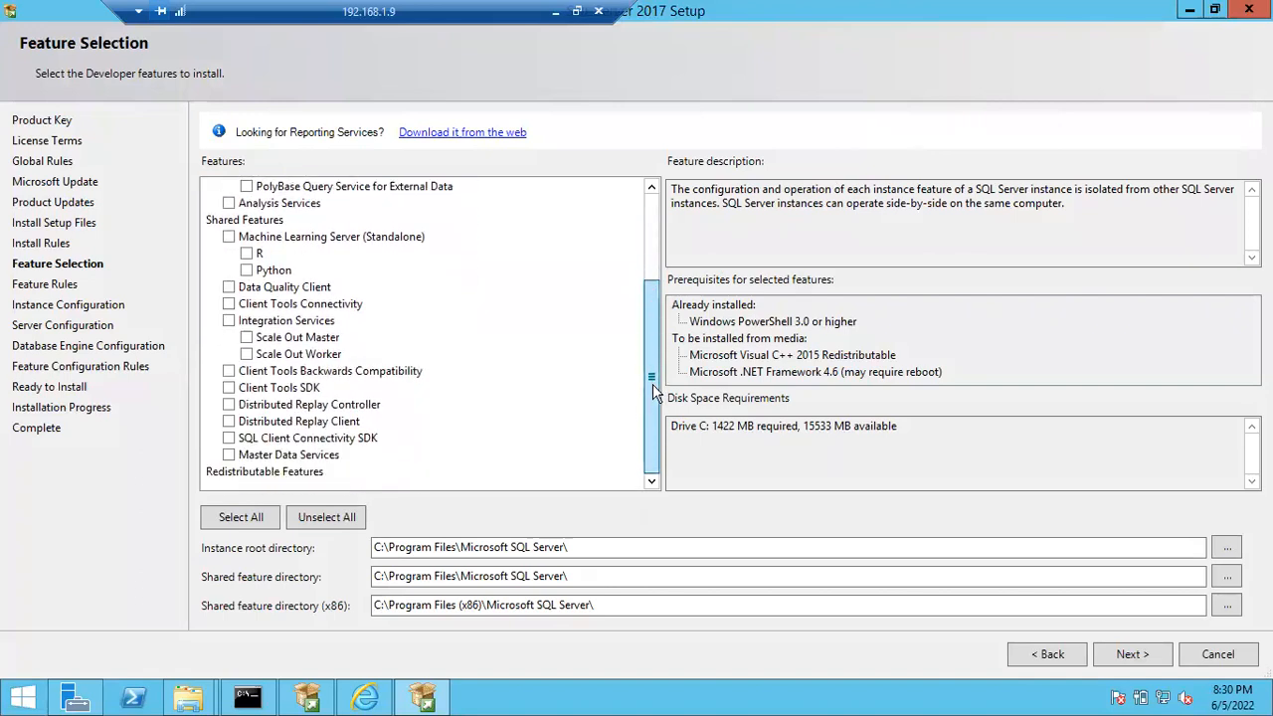
left_click(230, 305)
left_click(230, 371)
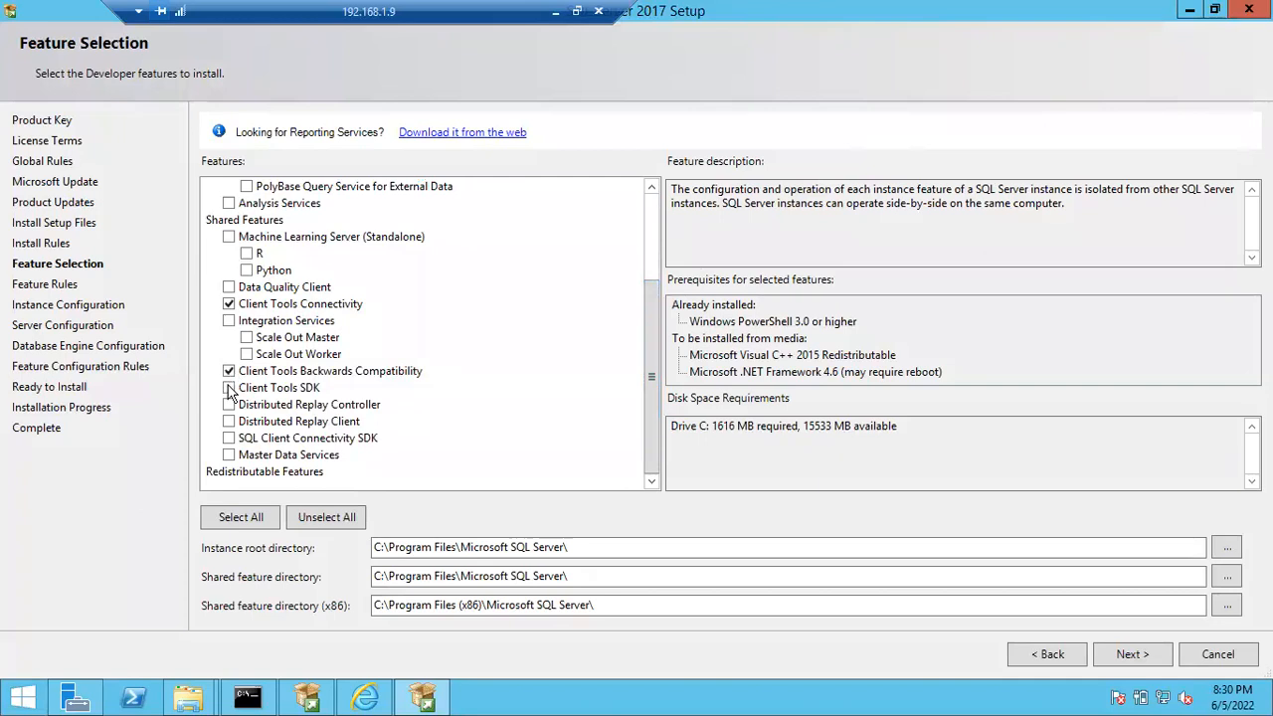
left_click(230, 387)
scroll(652, 346, "up", 3)
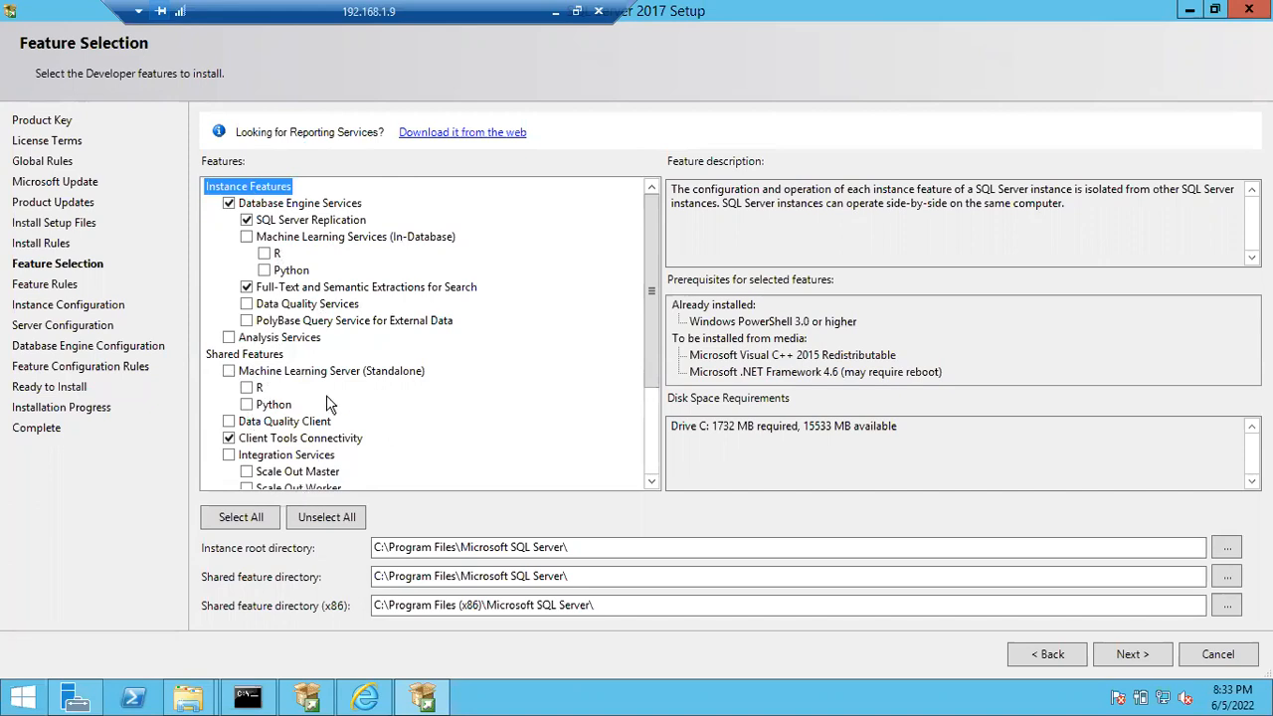
left_click_drag(652, 318, 649, 403)
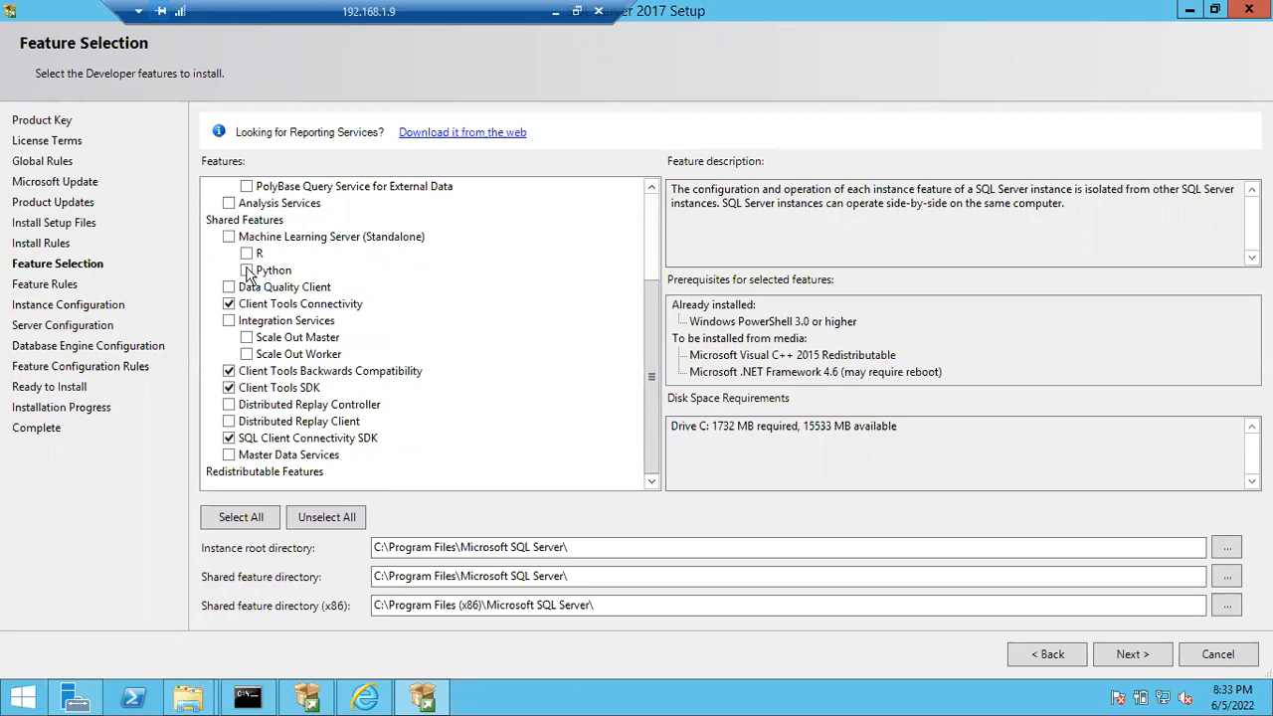
left_click_drag(652, 384, 651, 296)
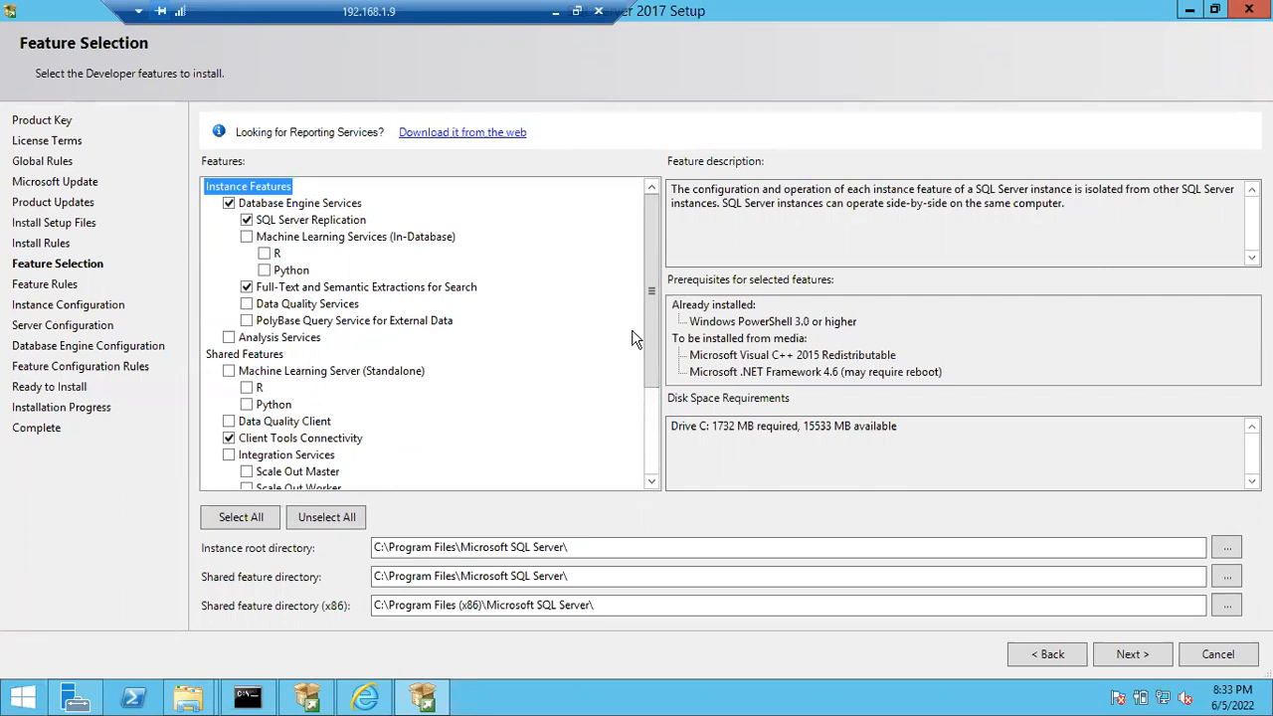
left_click_drag(652, 331, 652, 461)
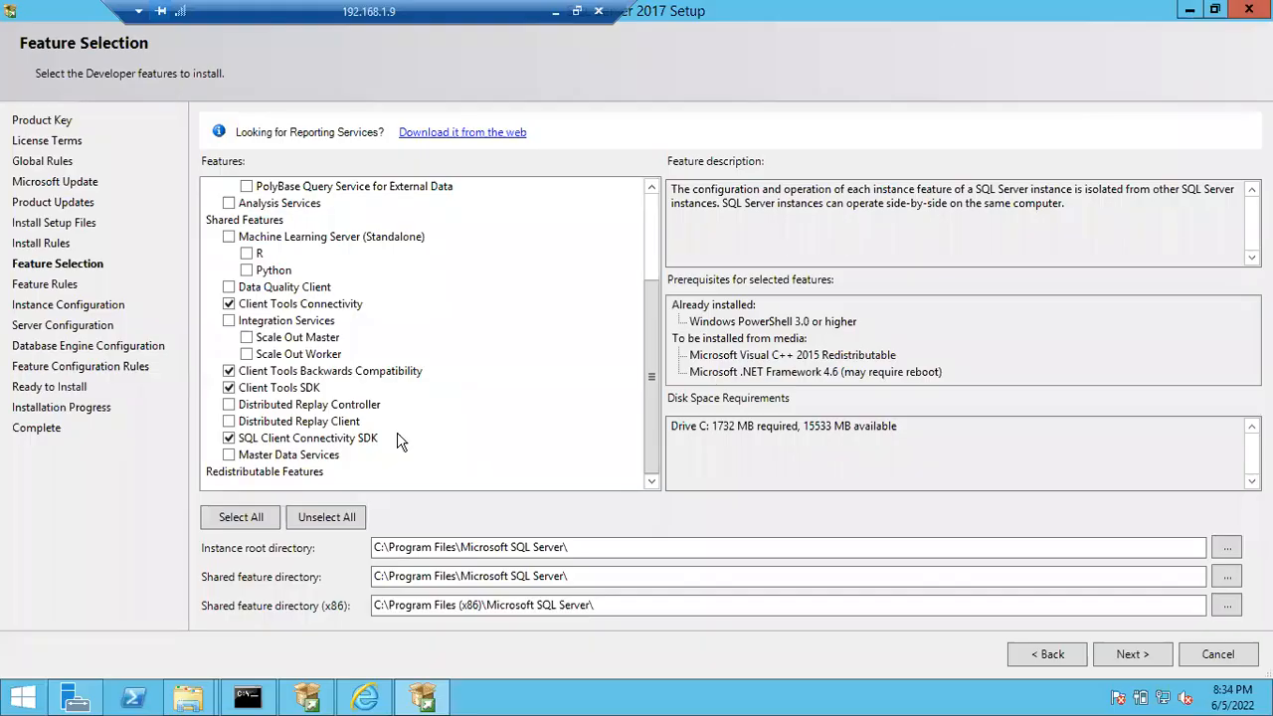
left_click_drag(658, 344, 655, 245)
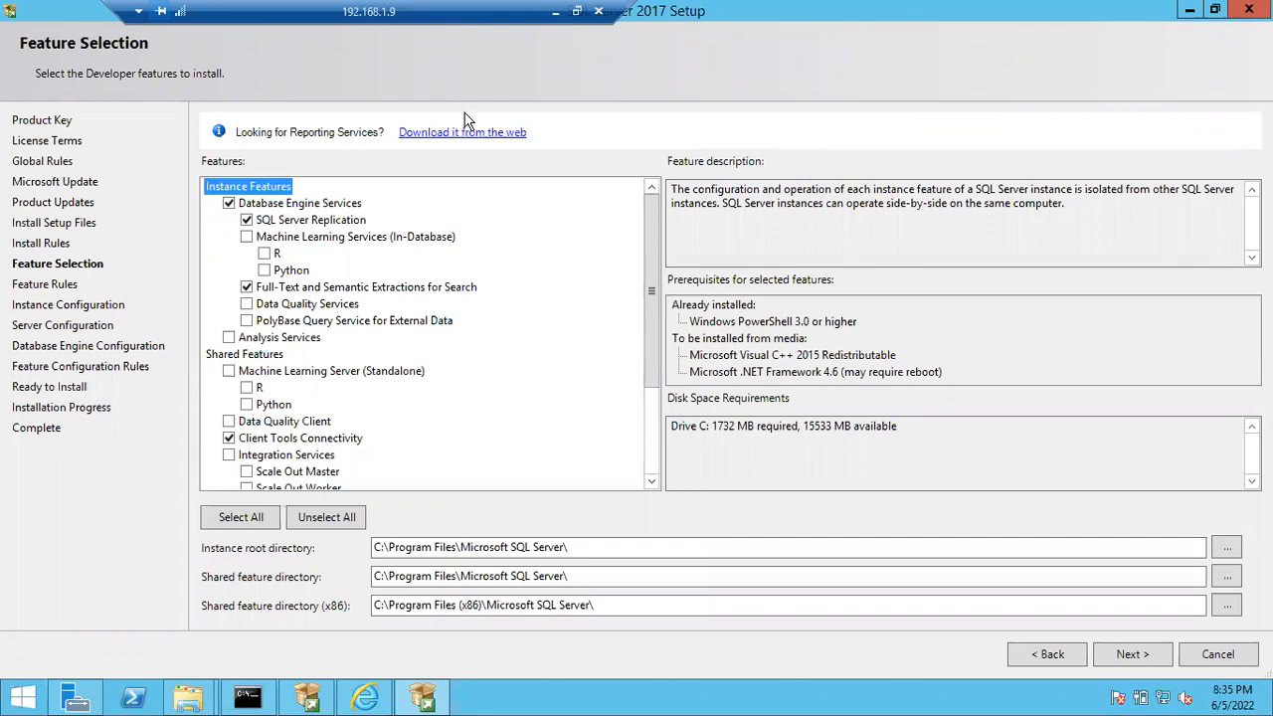
- Open Notepad with a blank document over the setup window
left_click(499, 703)
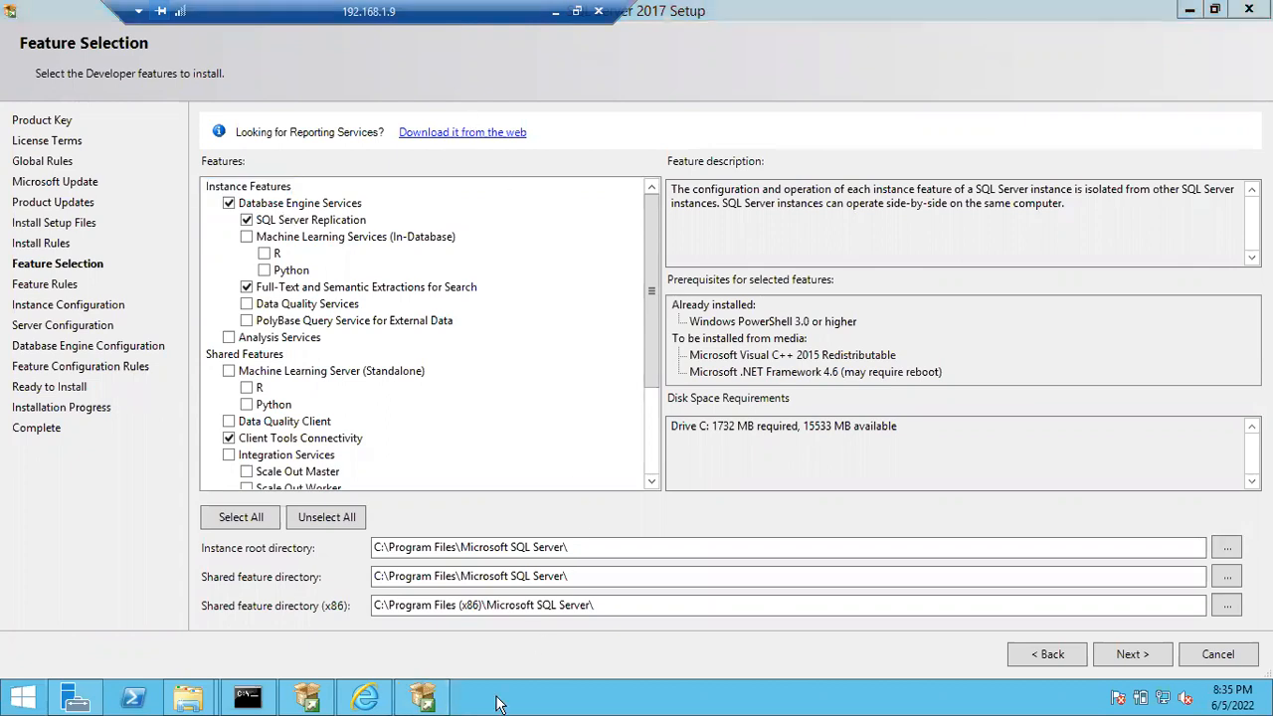
key("super+r")
mouse_move(500, 704)
type("notepad")
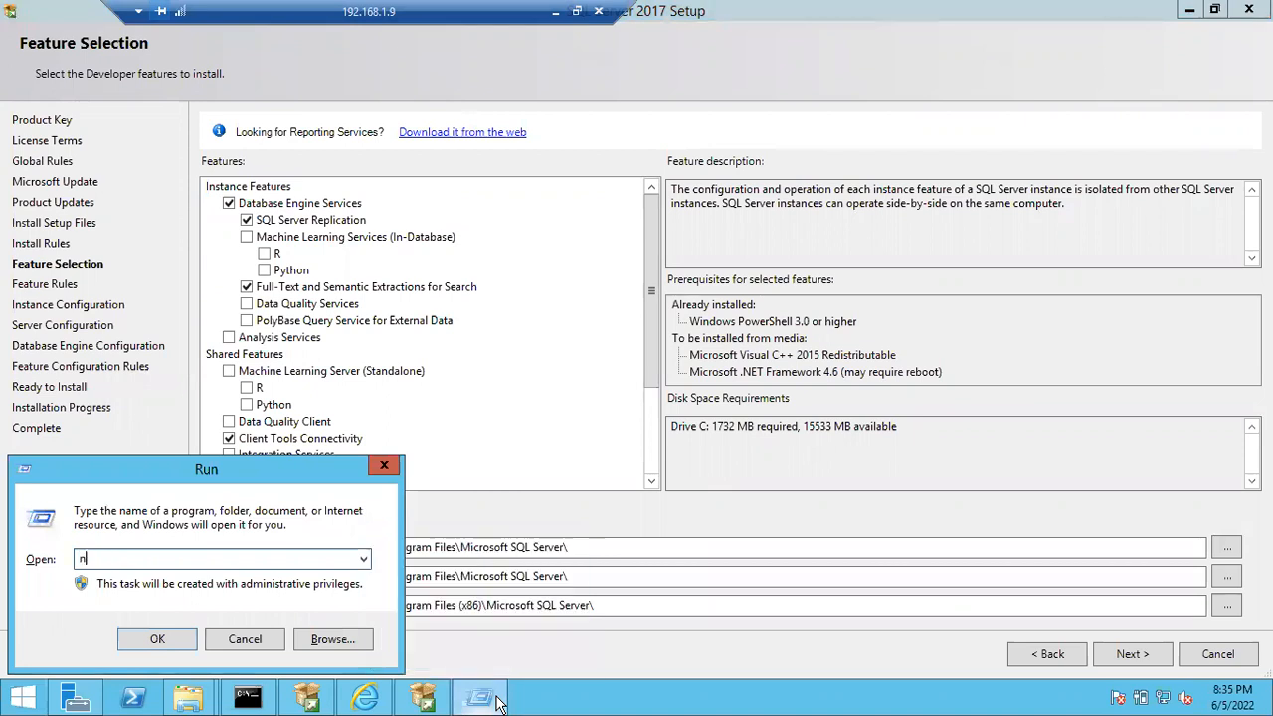
key("Return")
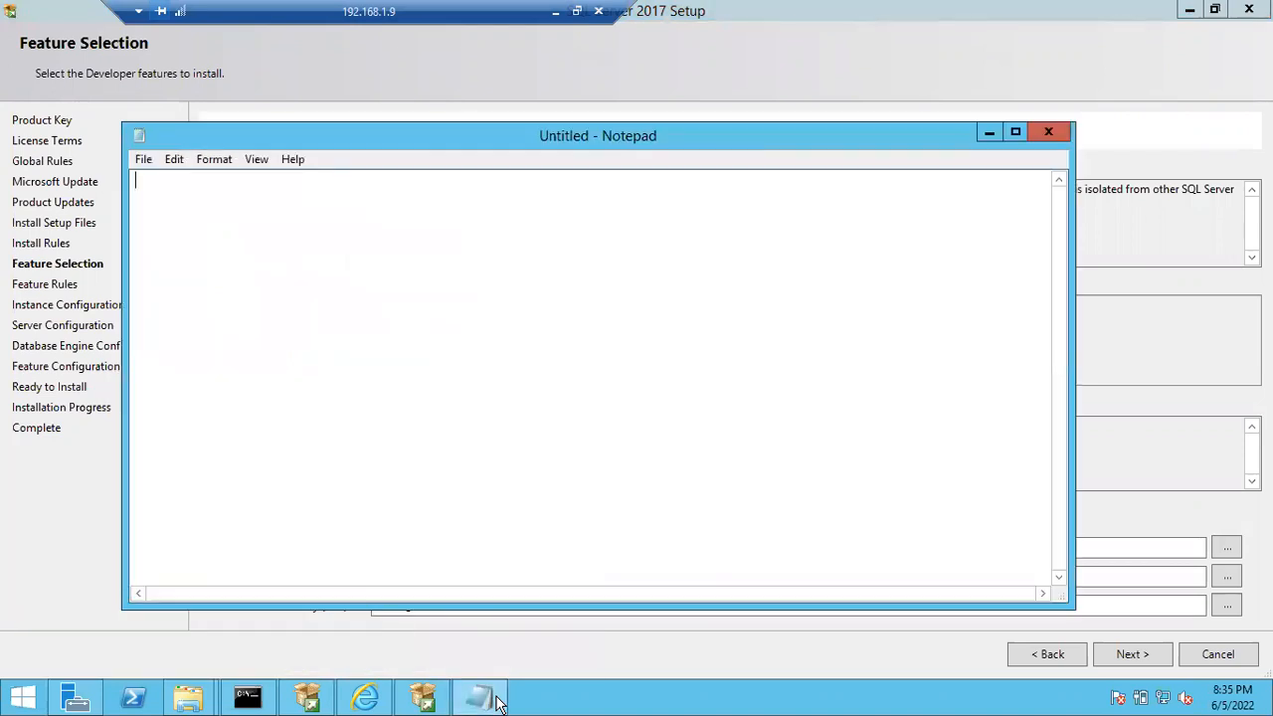
- Write "Named Instance" and "Default Instance" on separate lines with blank space between them
type("Named Instance")
key("Return")
key("Return")
type("Default Instance")
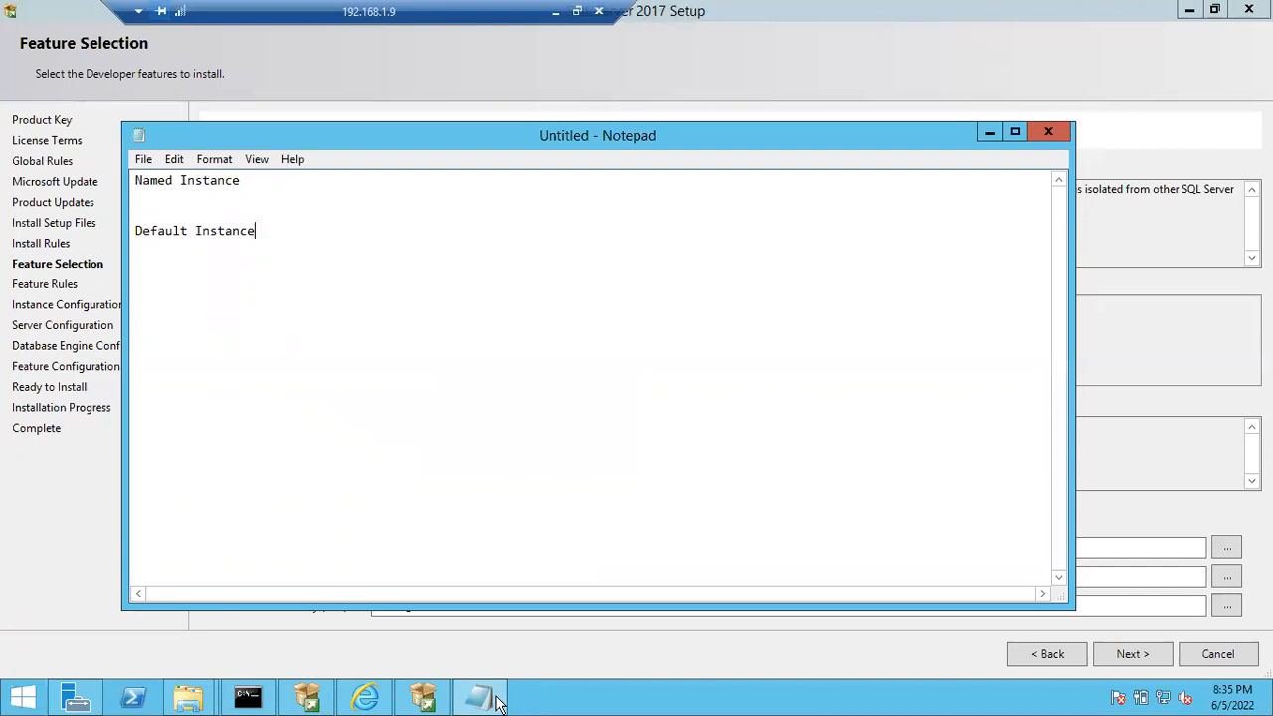
- Move the "Default Instance" line above "Named Instance", keeping blank space between them, and minimize Notepad
key("shift+Home")
key("ctrl+c")
key("BackSpace")
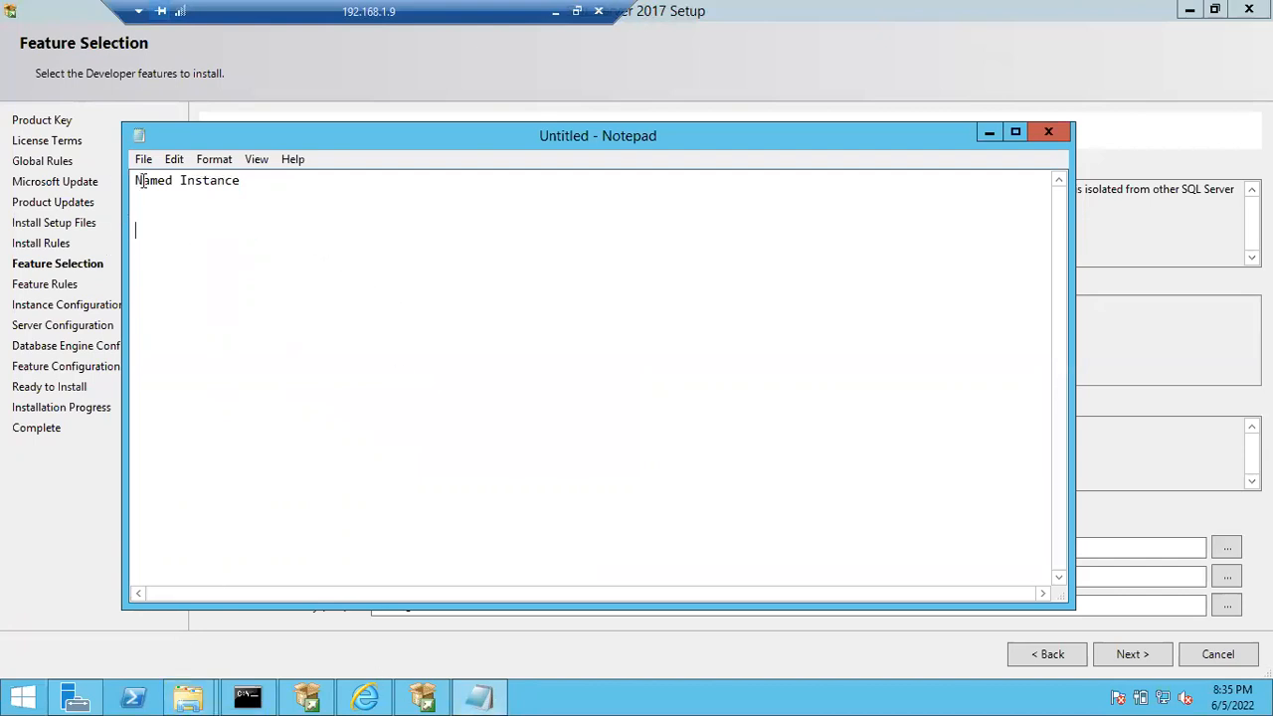
key("ctrl+Home")
key("Return")
key("Return")
key("Return")
key("Up")
key("Up")
key("Up")
key("ctrl+v")
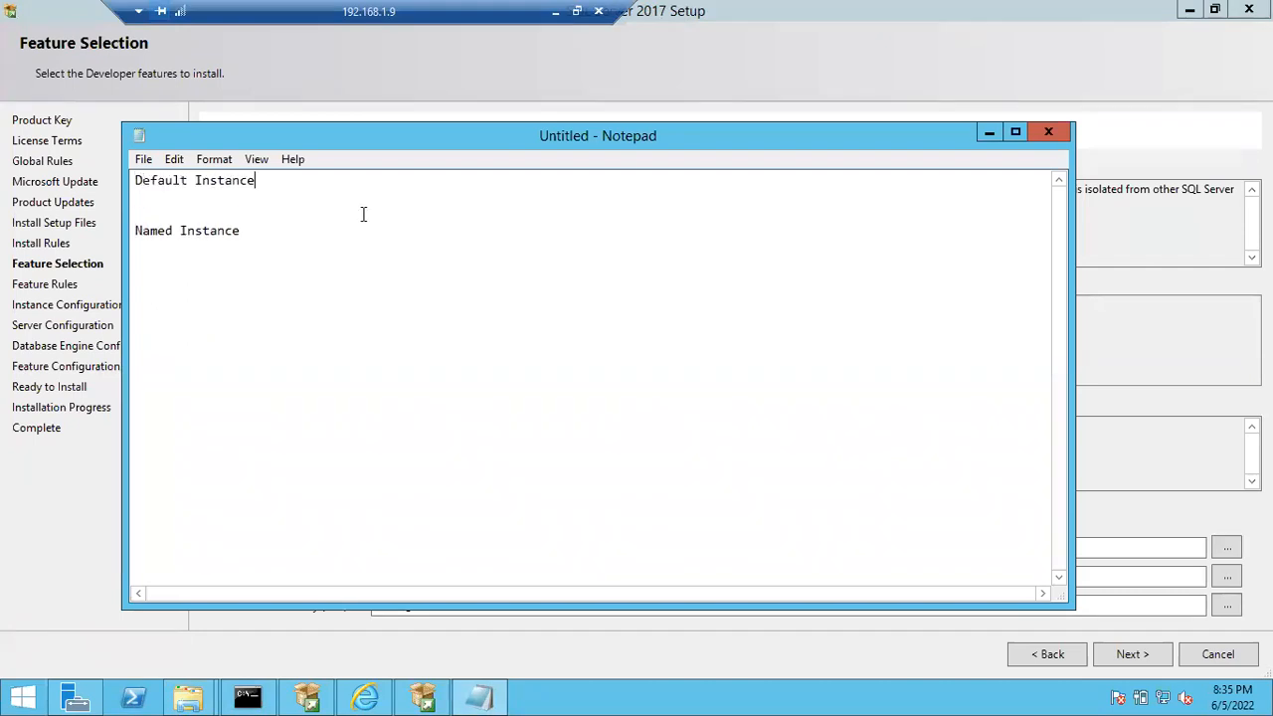
left_click(988, 131)
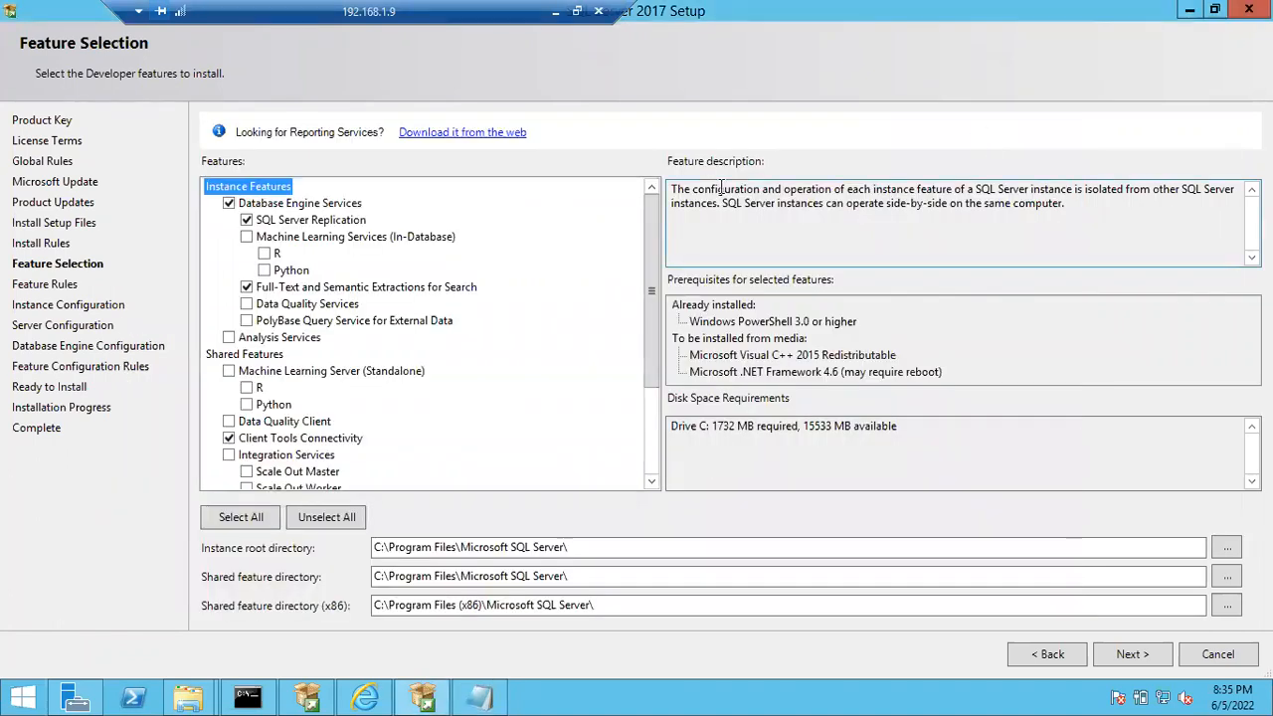
- Append "(1)" to the "Default Instance" line and "(49)" to the "Named Instance" line in Notepad, and minimize it
key("alt+Tab")
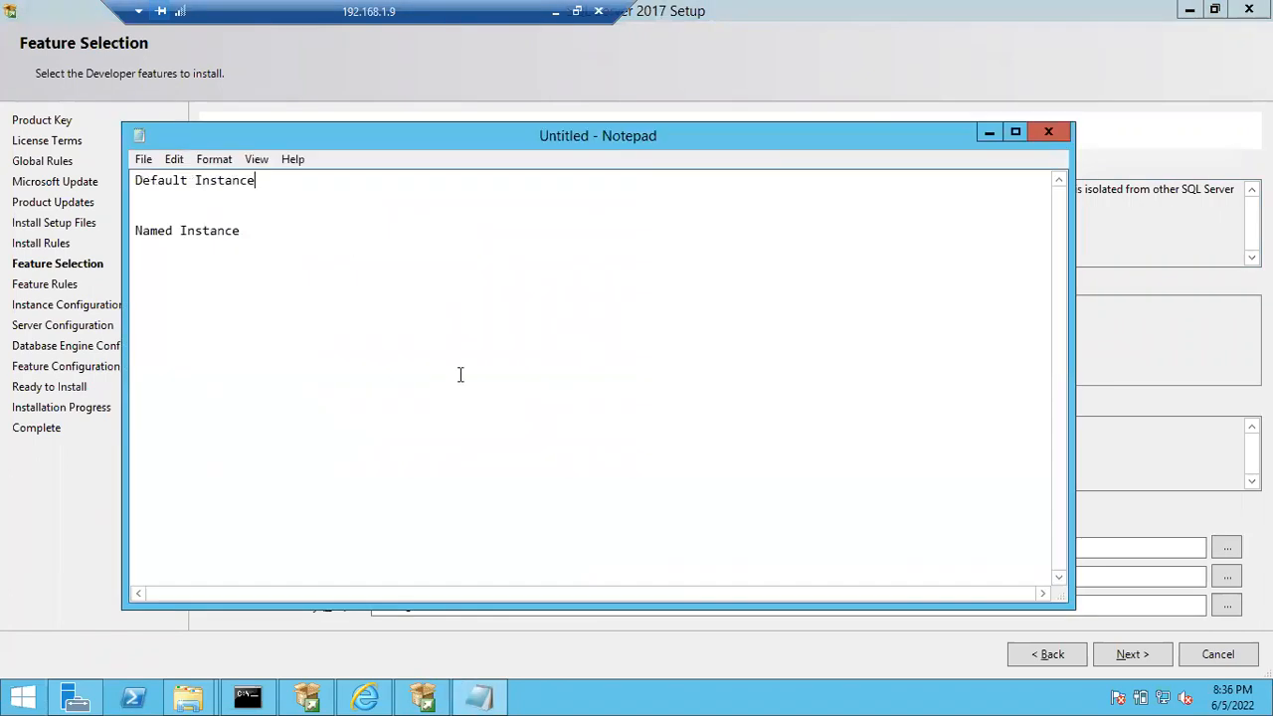
type("(!")
key("BackSpace")
type("1)")
left_click(268, 235)
type("(49)")
left_click(988, 132)
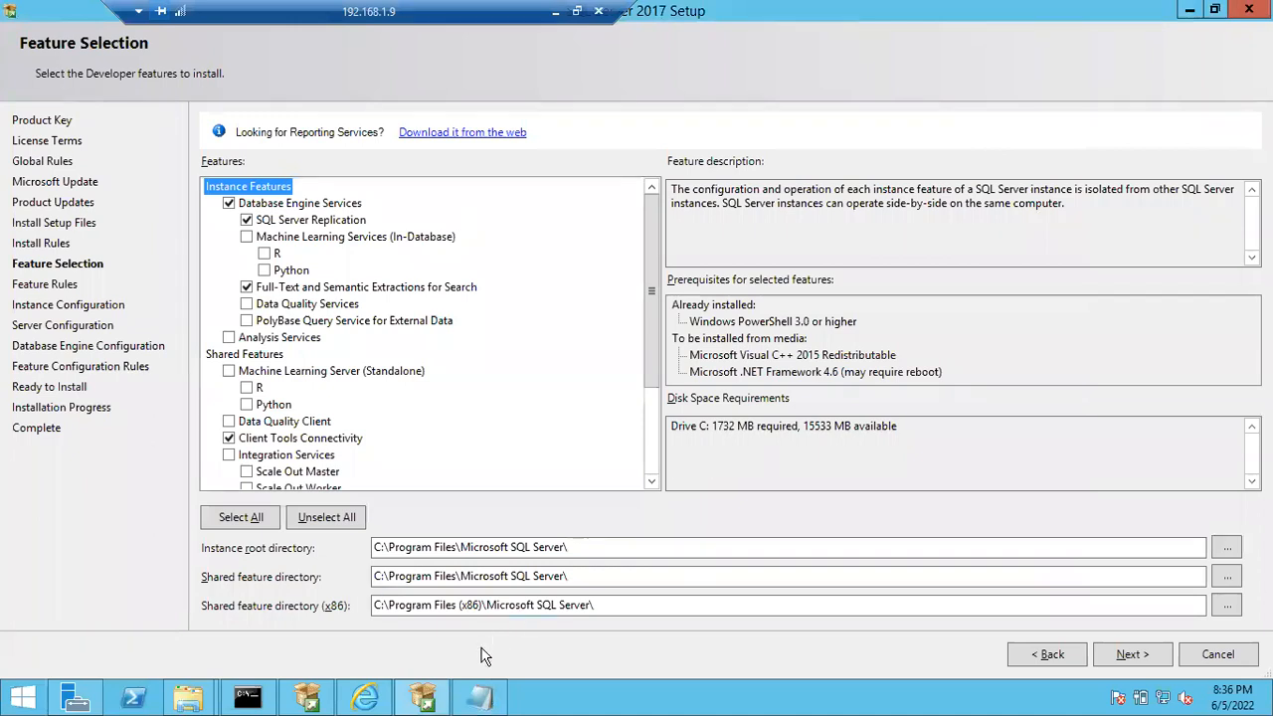
- Add the line "Instance= Sql Server" below the instance types in the Notepad notes, and minimize Notepad
left_click(480, 698)
key("Return")
key("Return")
type("Insta")
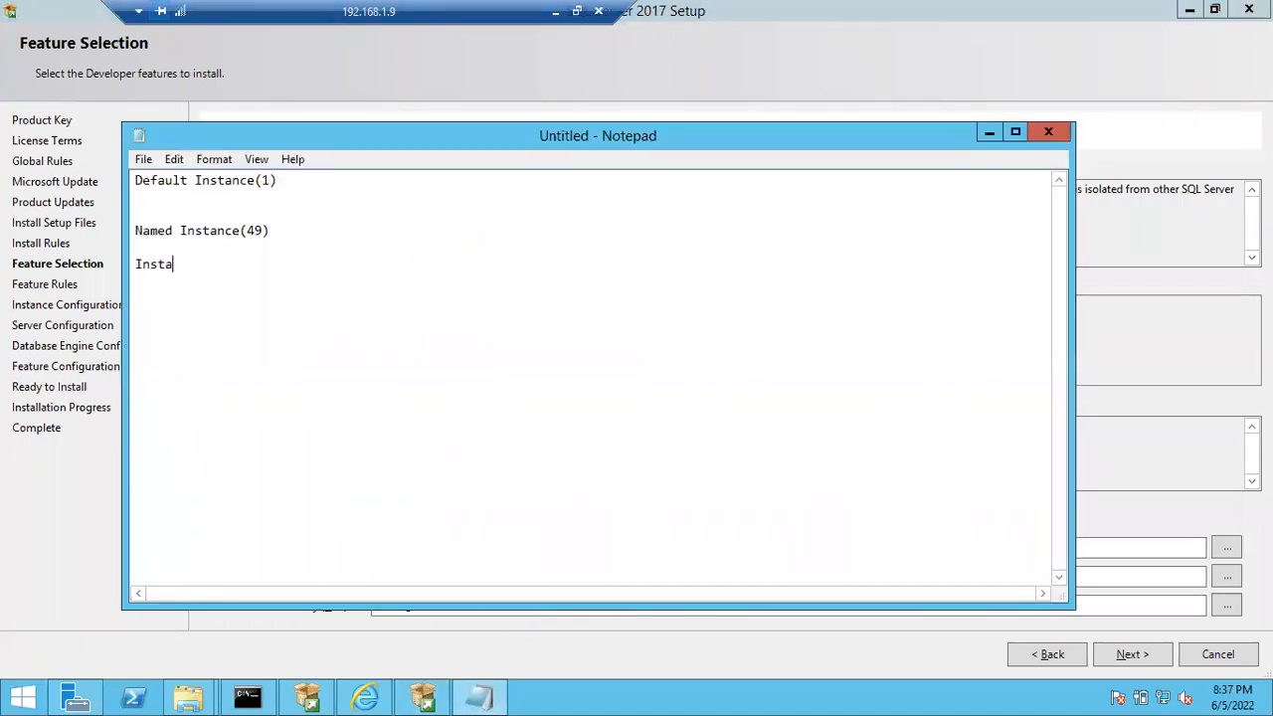
type("nce= Sql Server")
key("BackSpace")
type("r")
left_click(989, 132)
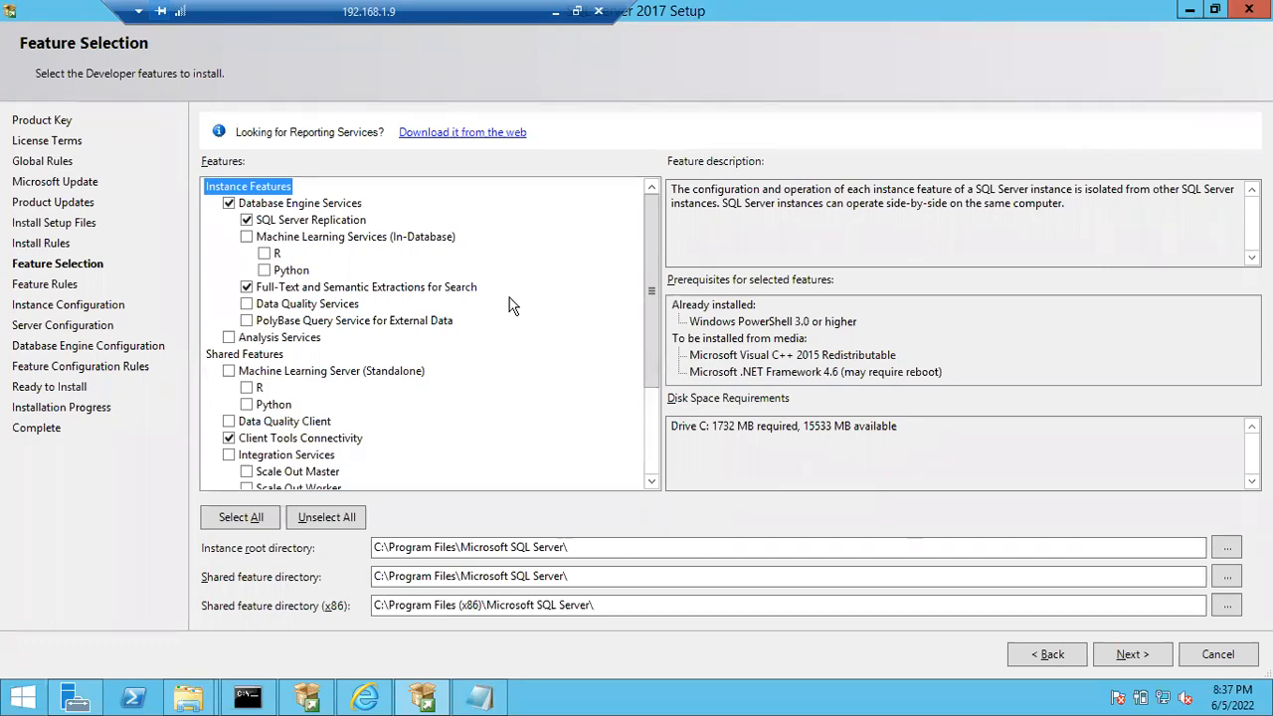
- Review the installation options in SQL Server Installation Center, dismiss the blocked-content prompt in Internet Explorer, and return to the setup wizard
mouse_move(310, 700)
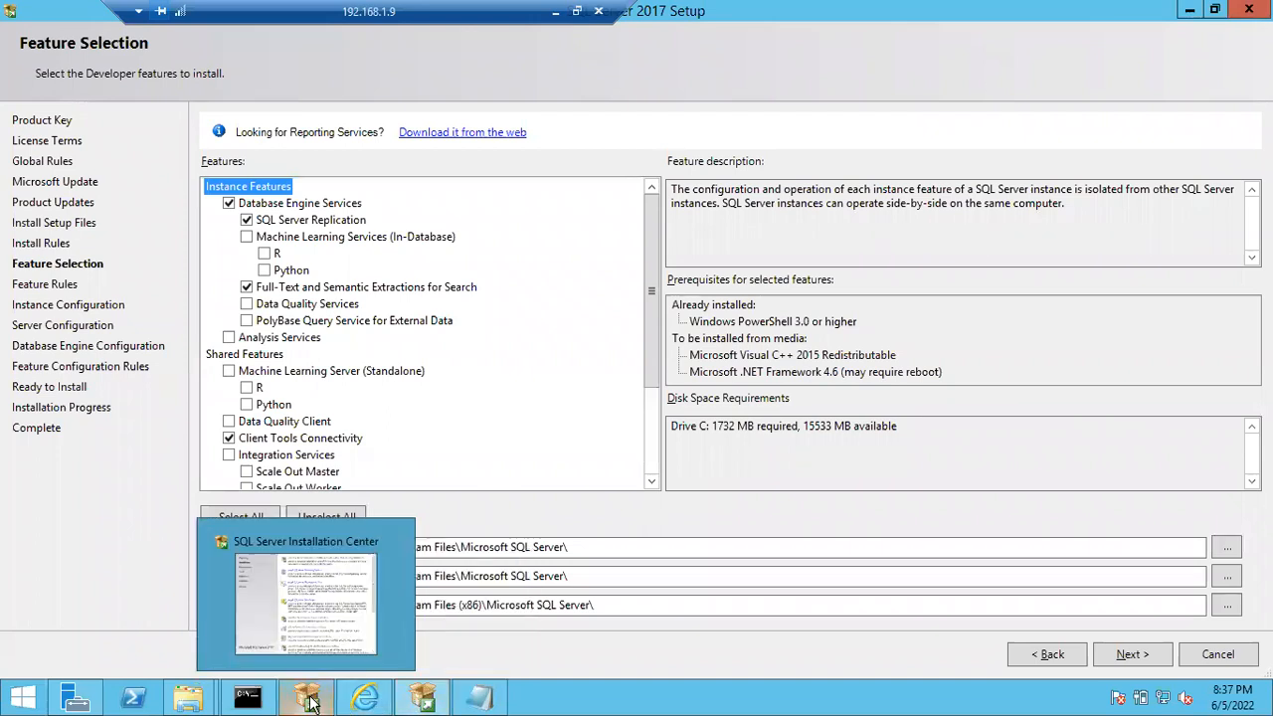
left_click(305, 597)
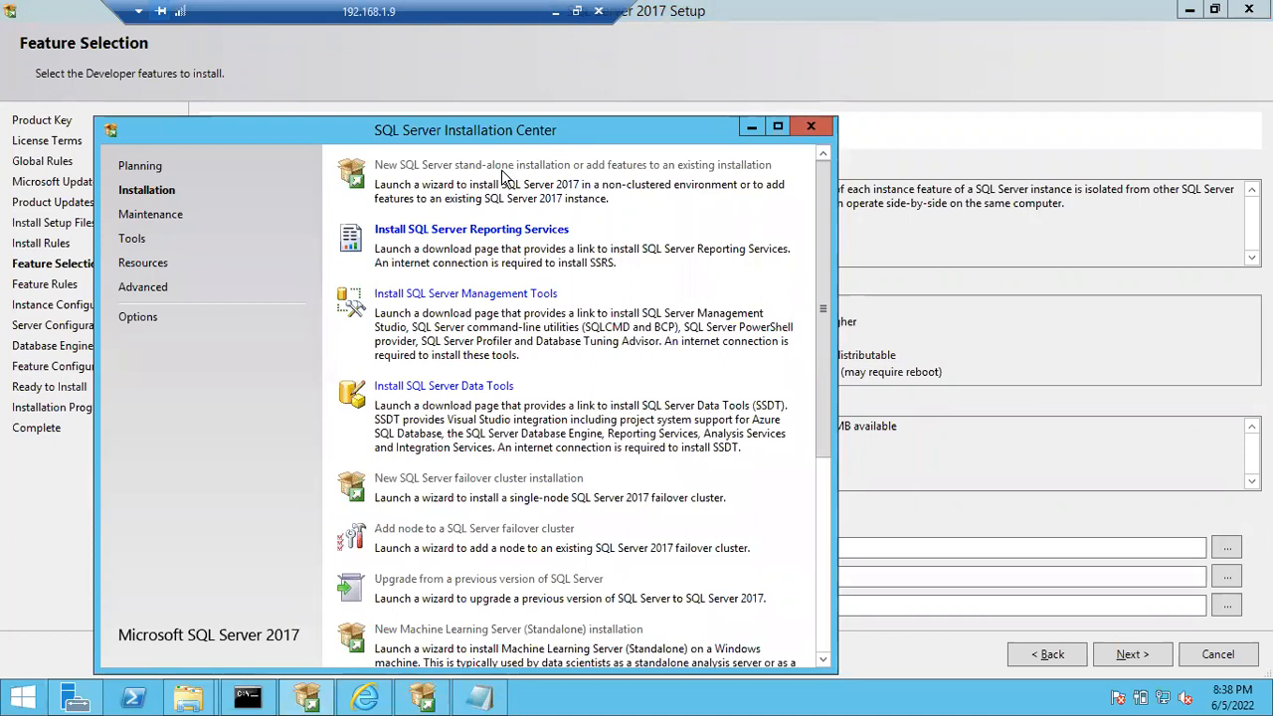
left_click(753, 127)
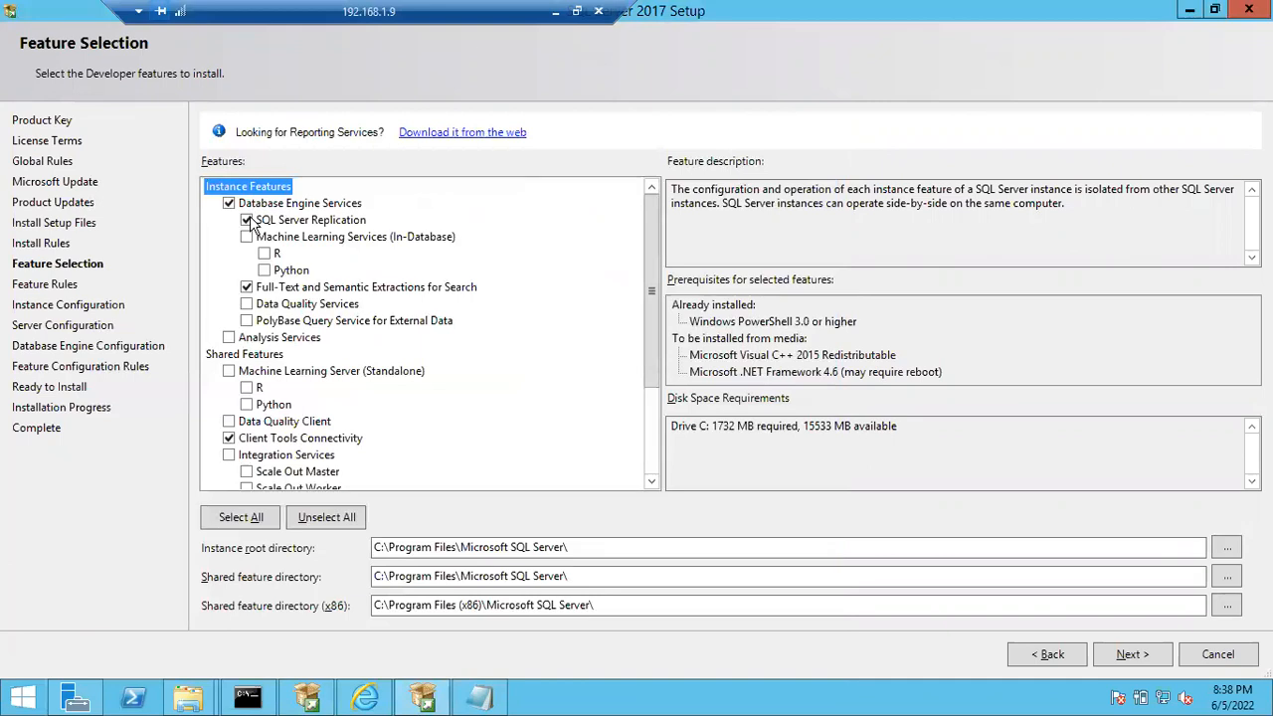
left_click(428, 696)
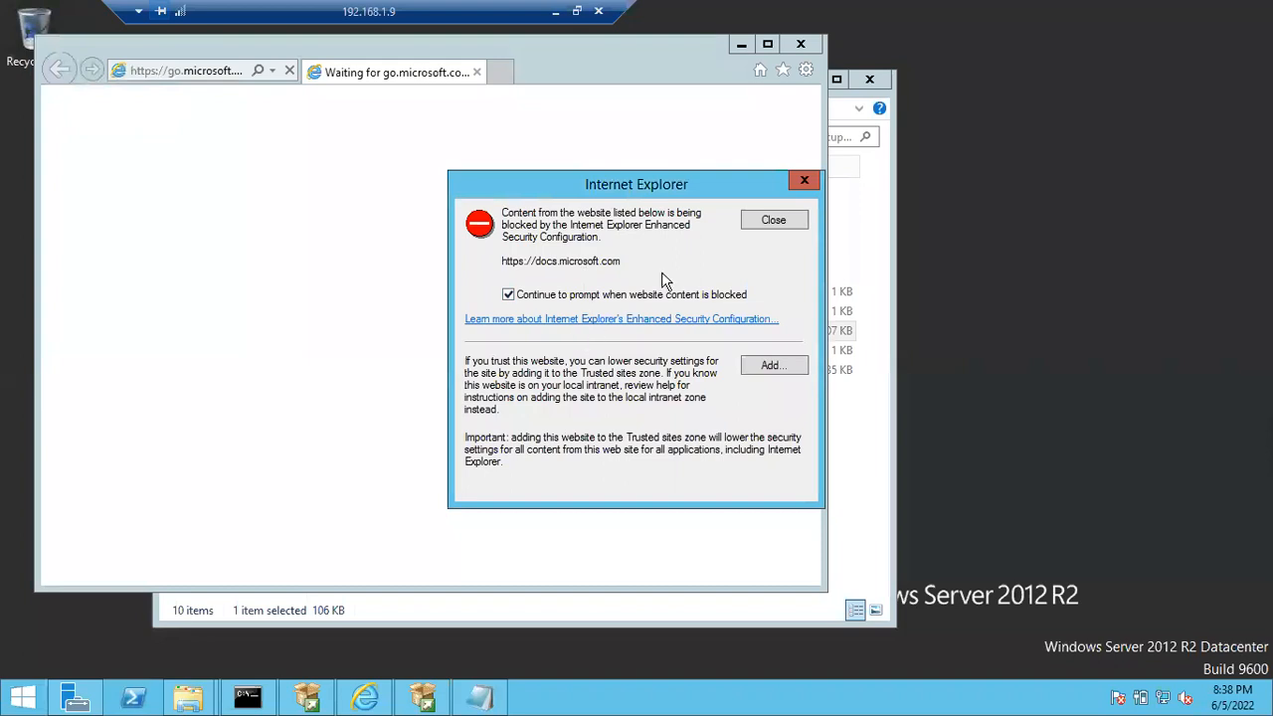
left_click(794, 182)
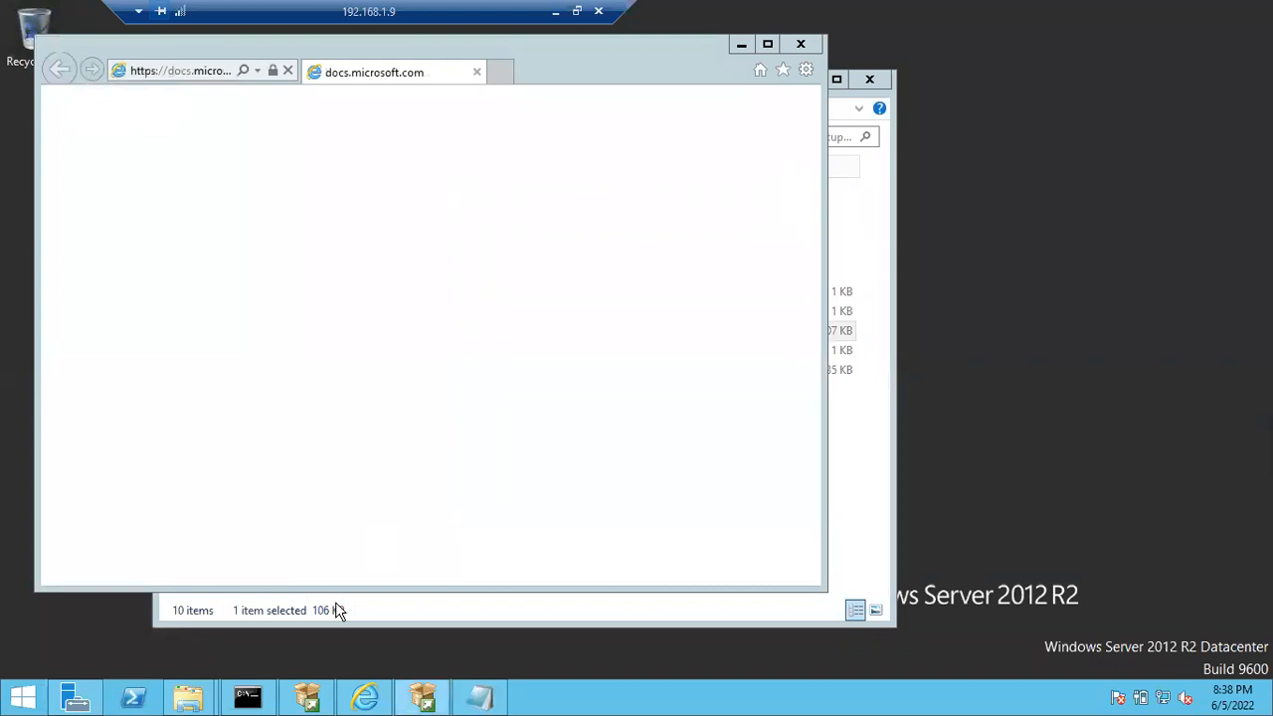
mouse_move(244, 701)
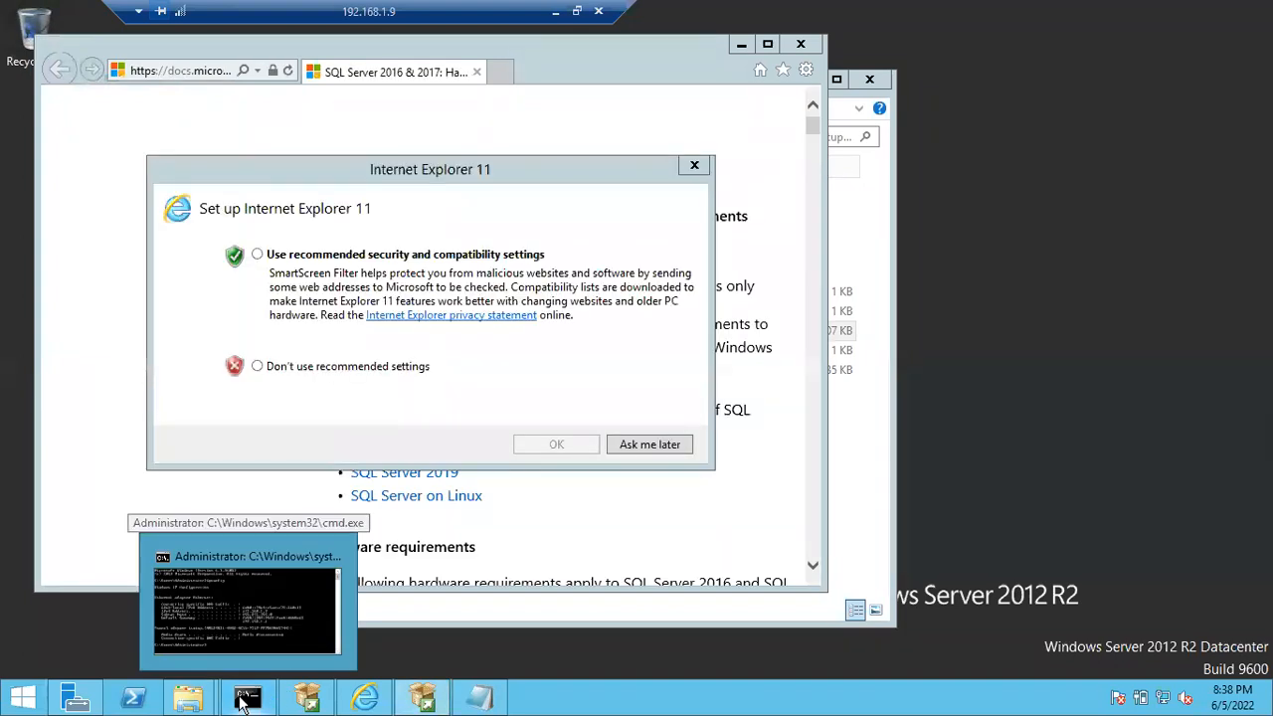
left_click(306, 699)
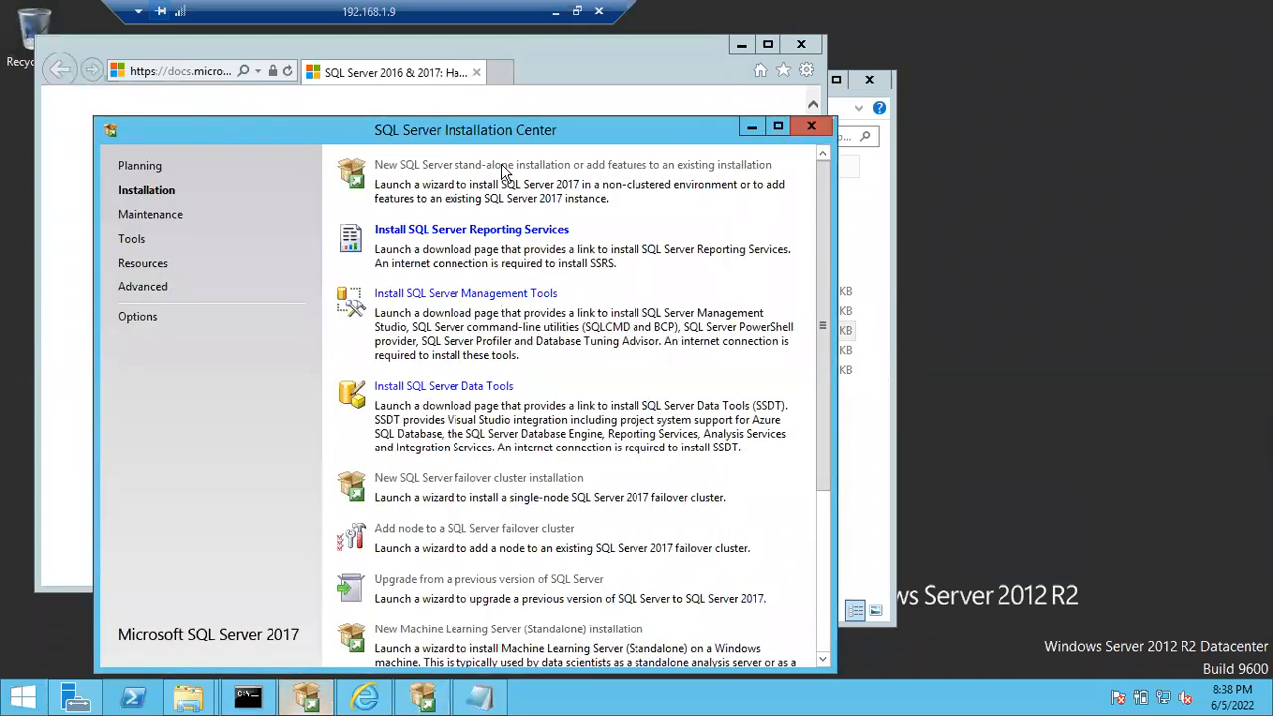
left_click(752, 131)
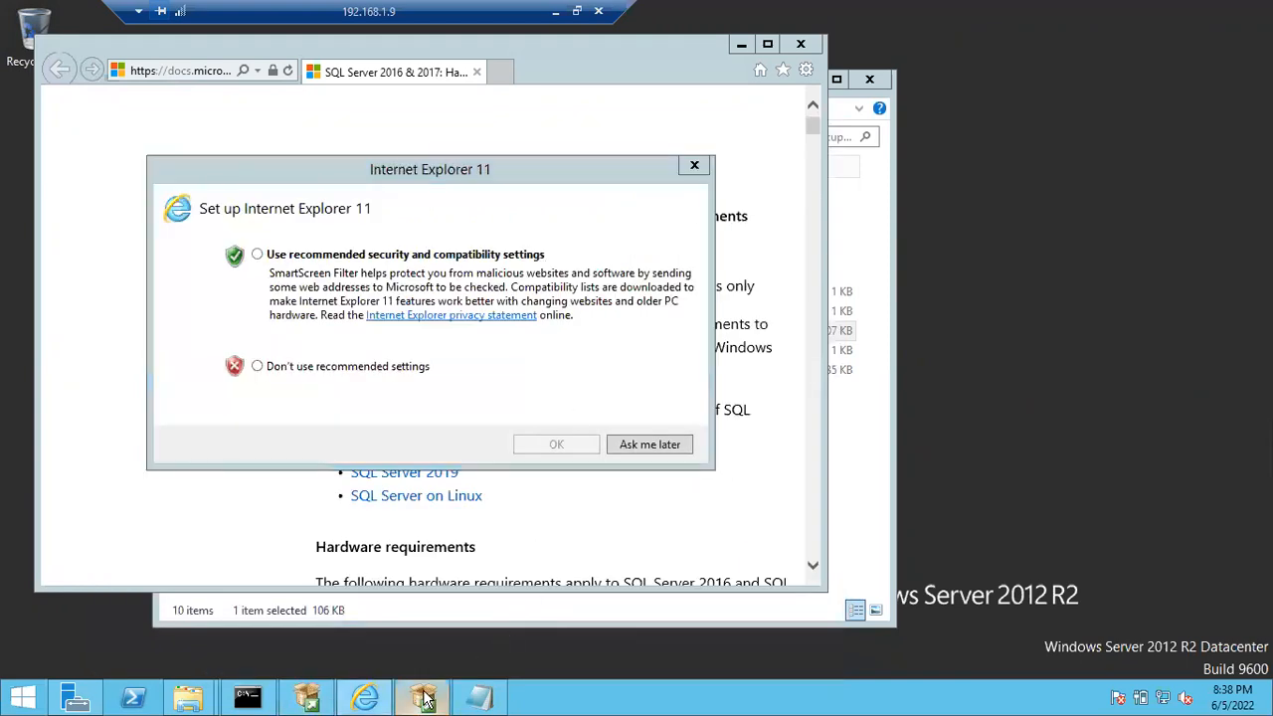
left_click(424, 699)
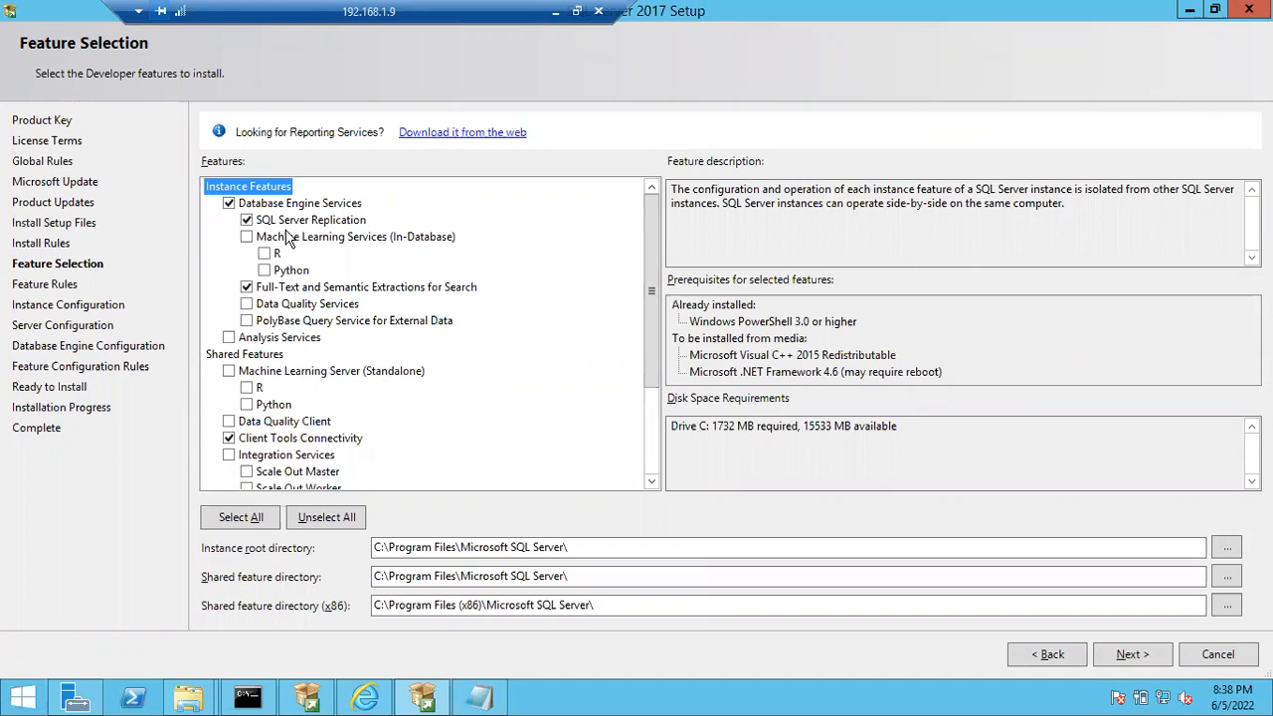
- Try selecting the Analysis Services and Integration Services features, and clear both again
left_click(229, 338)
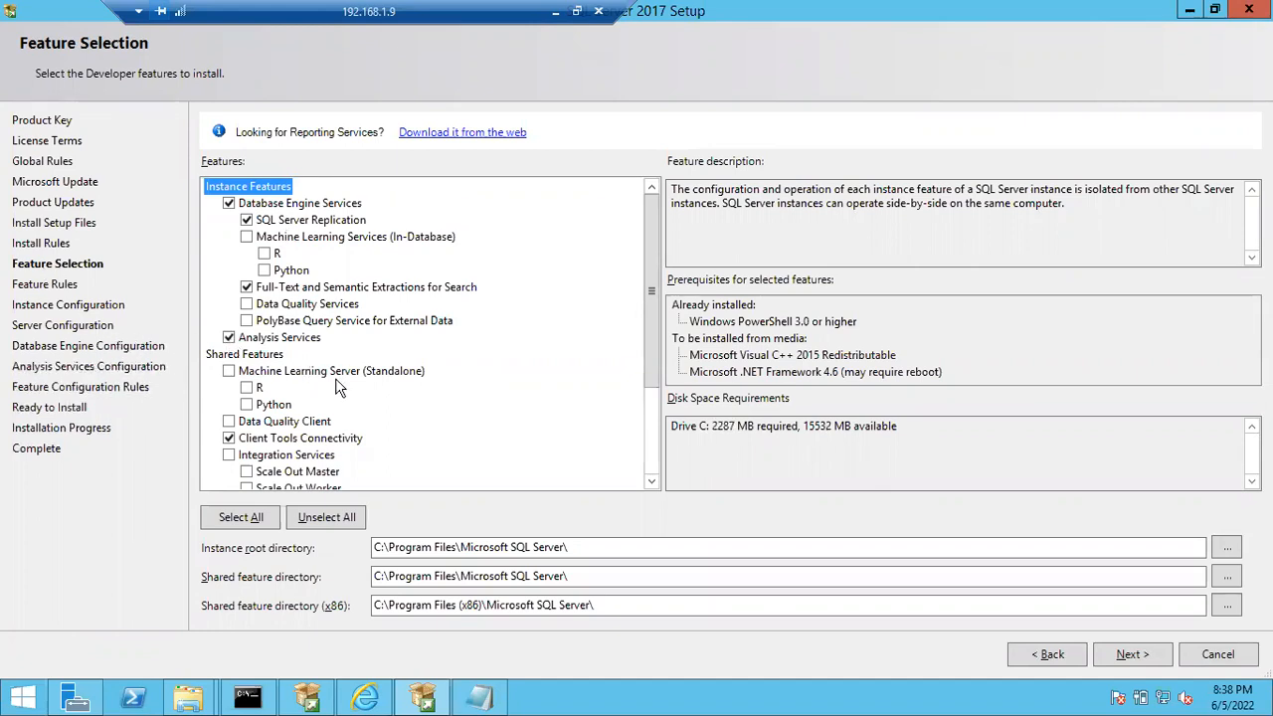
left_click(228, 455)
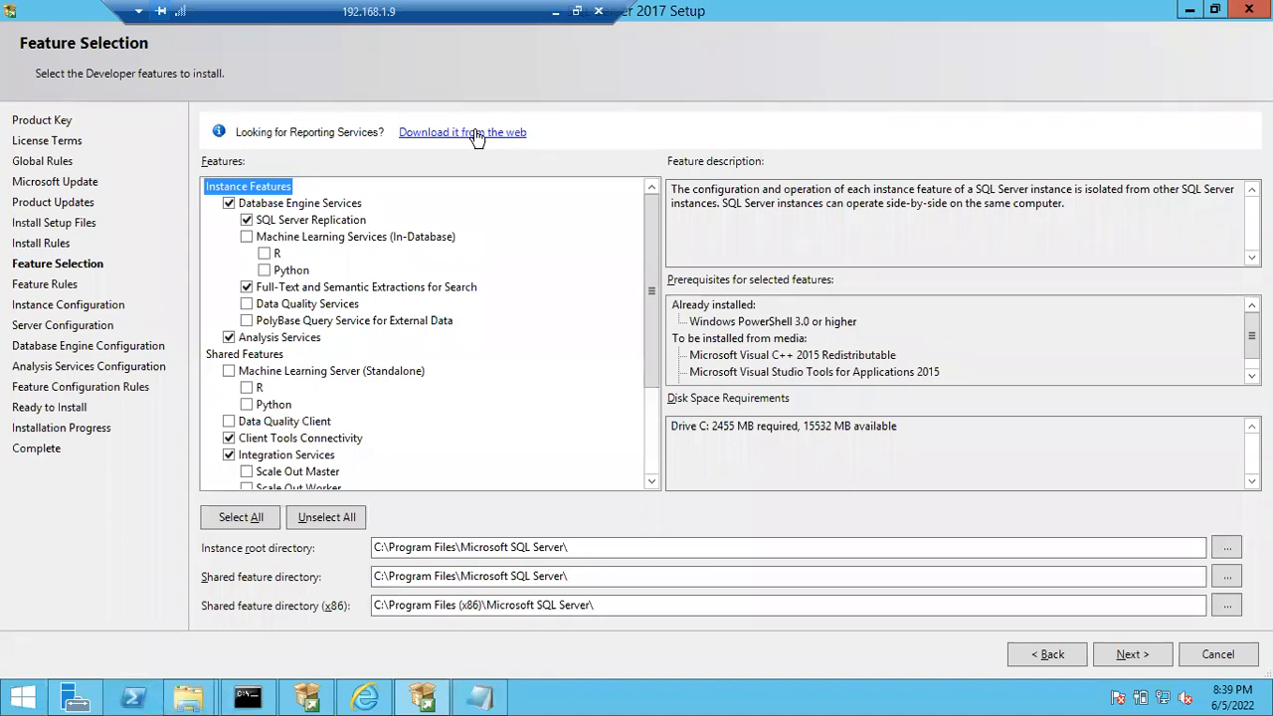
left_click(229, 337)
left_click(229, 454)
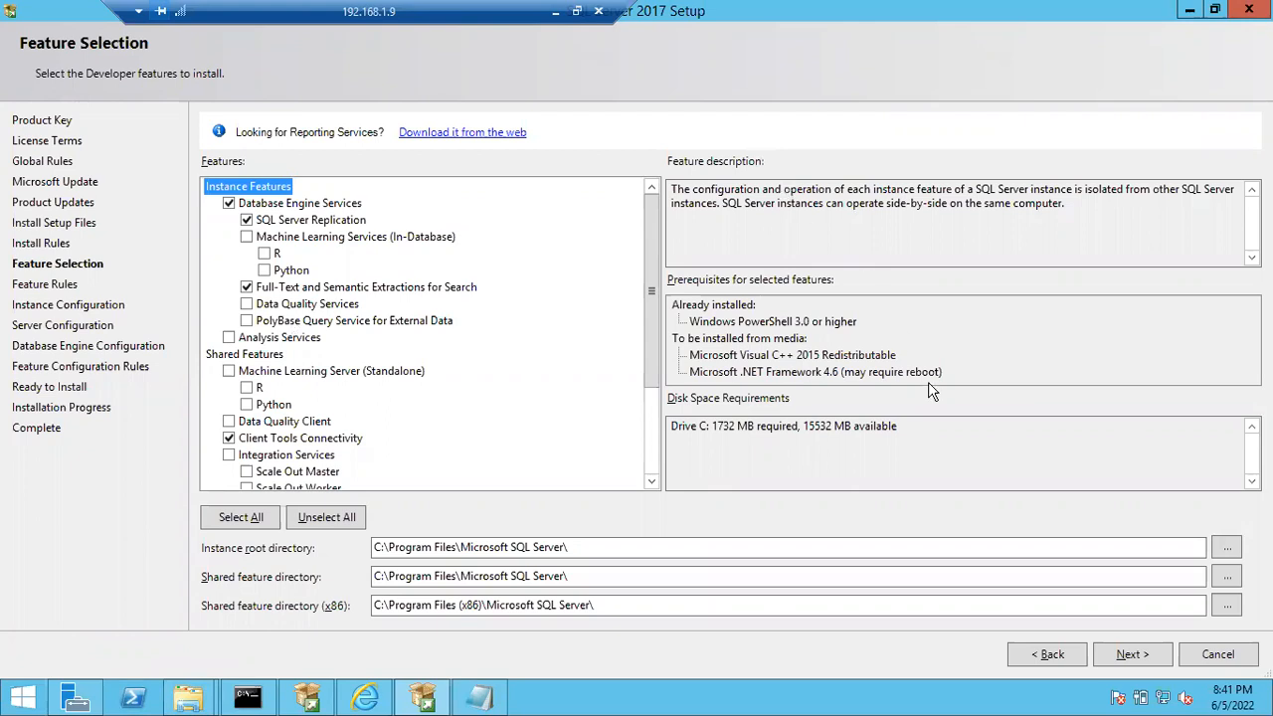
- Accept the selected features and directories and advance the setup to Instance Configuration
left_click(1117, 663)
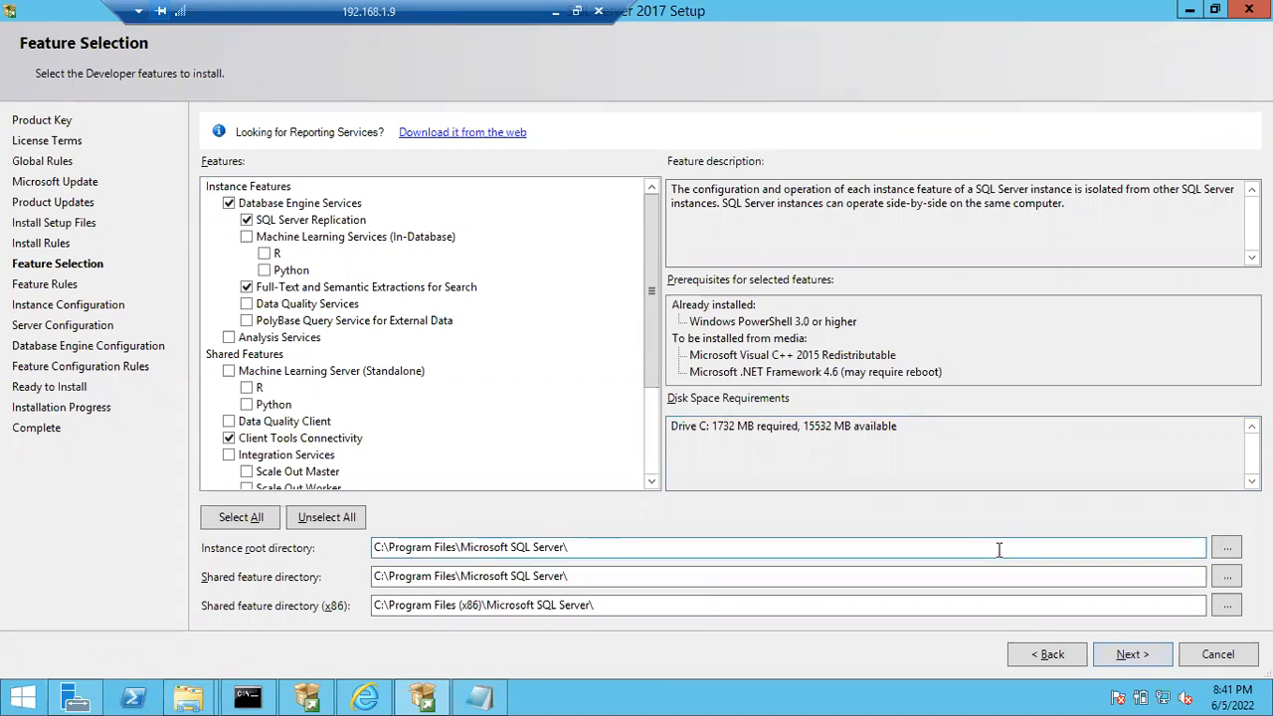
left_click(1132, 658)
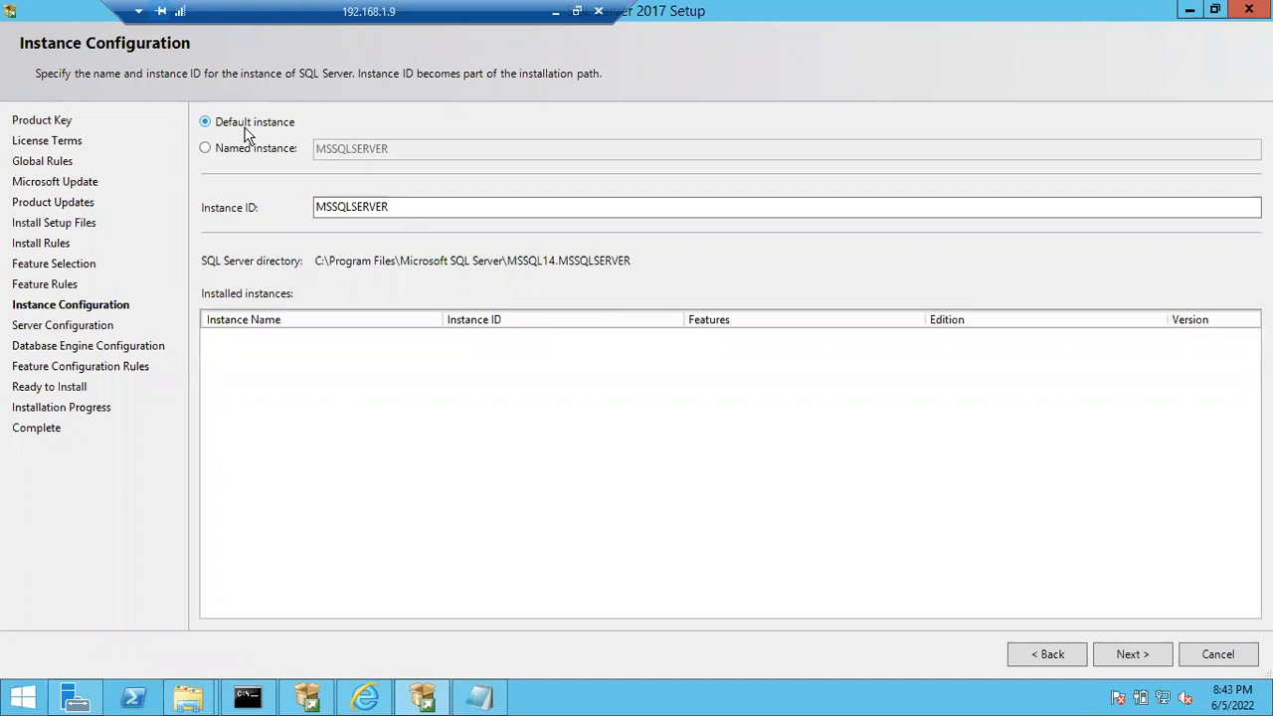
- Open the system properties of This PC to check the computer name, and minimize the window
key("super")
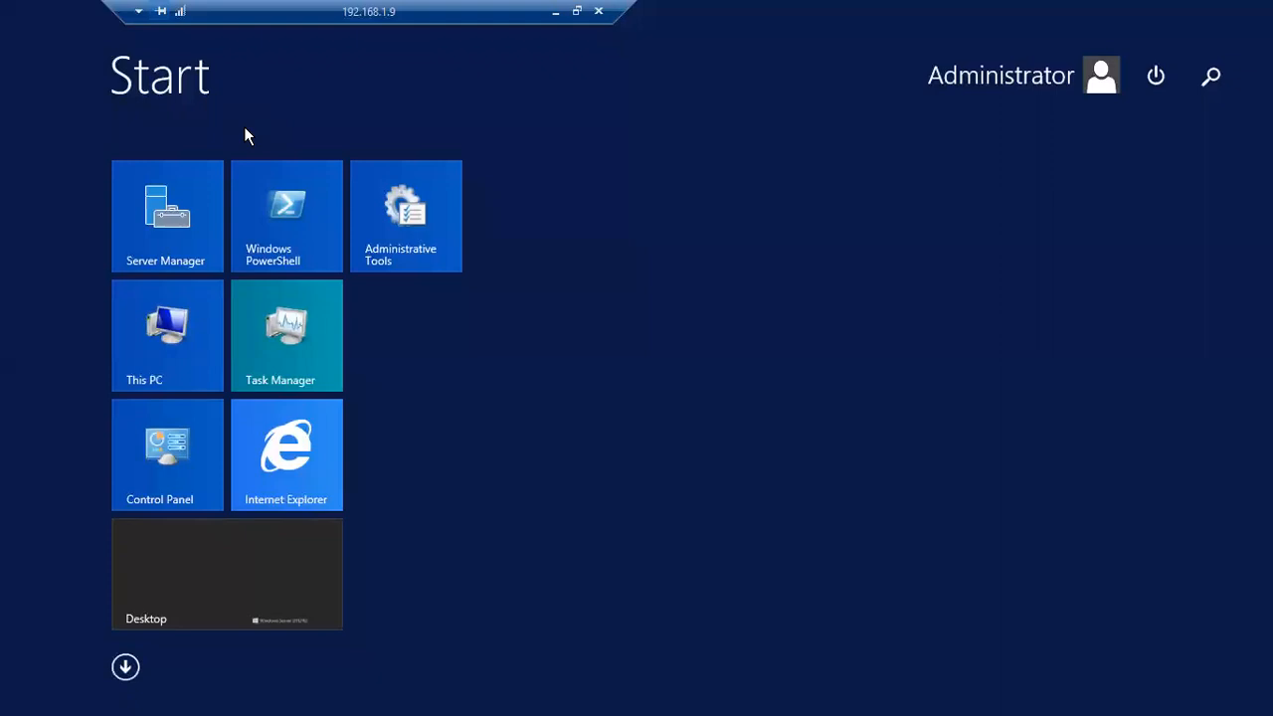
right_click(171, 317)
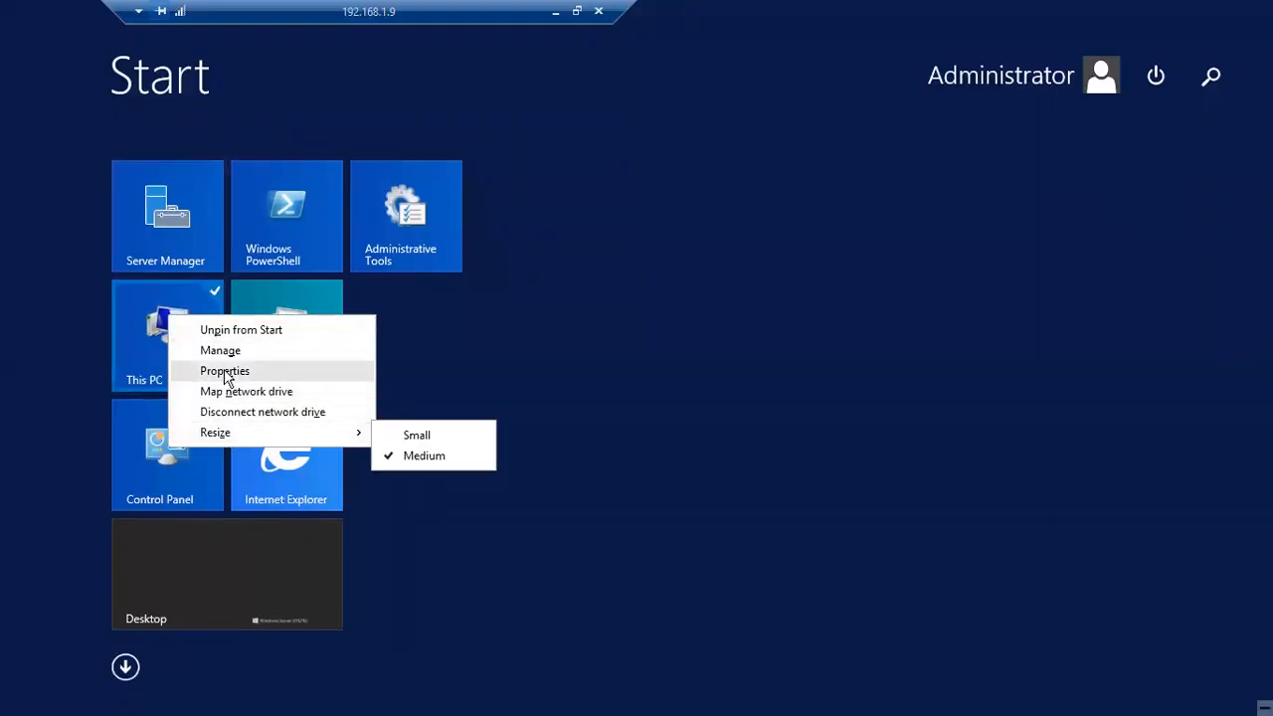
left_click(227, 372)
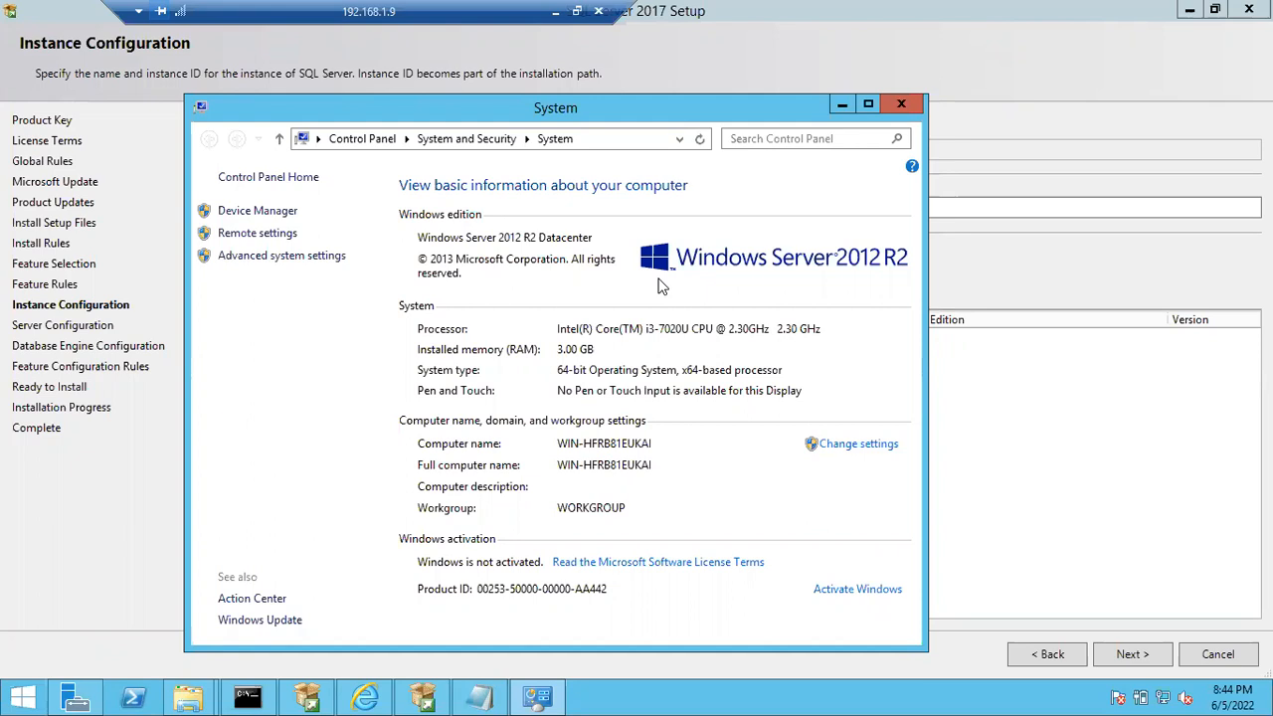
left_click(842, 105)
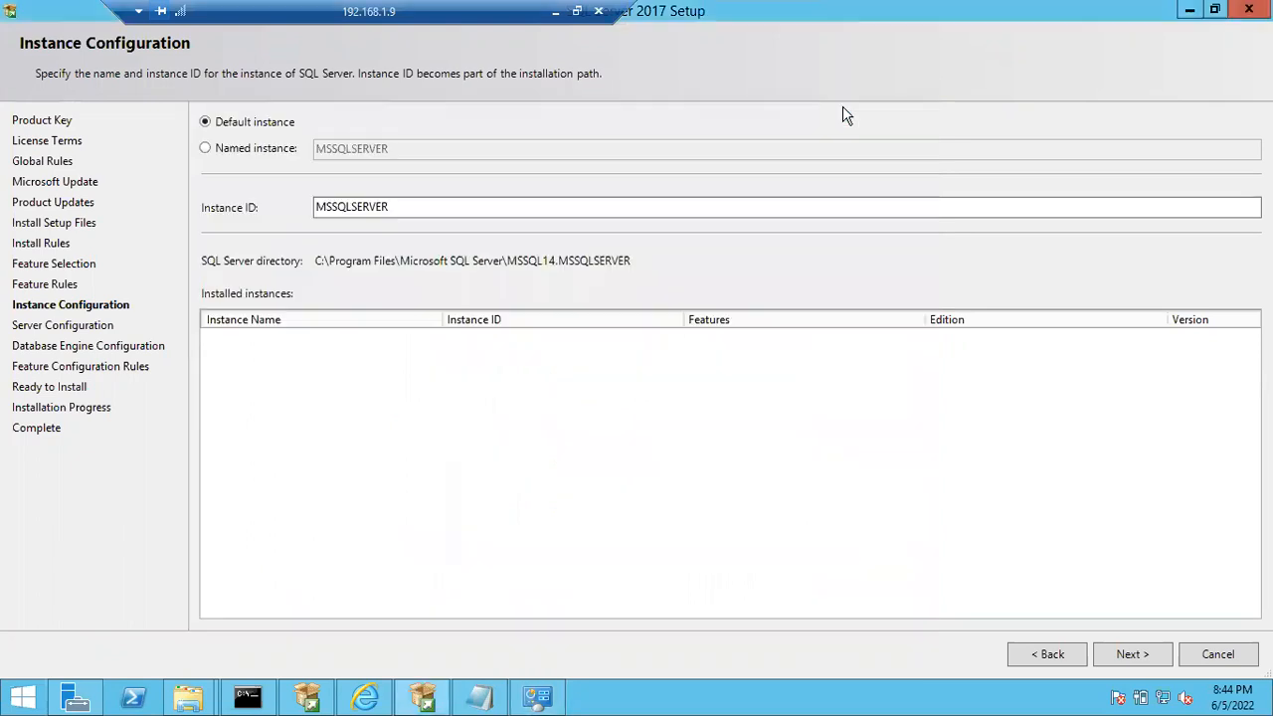
- Try out the default and named instance options, entering random text as the instance name and clearing it
left_click(284, 157)
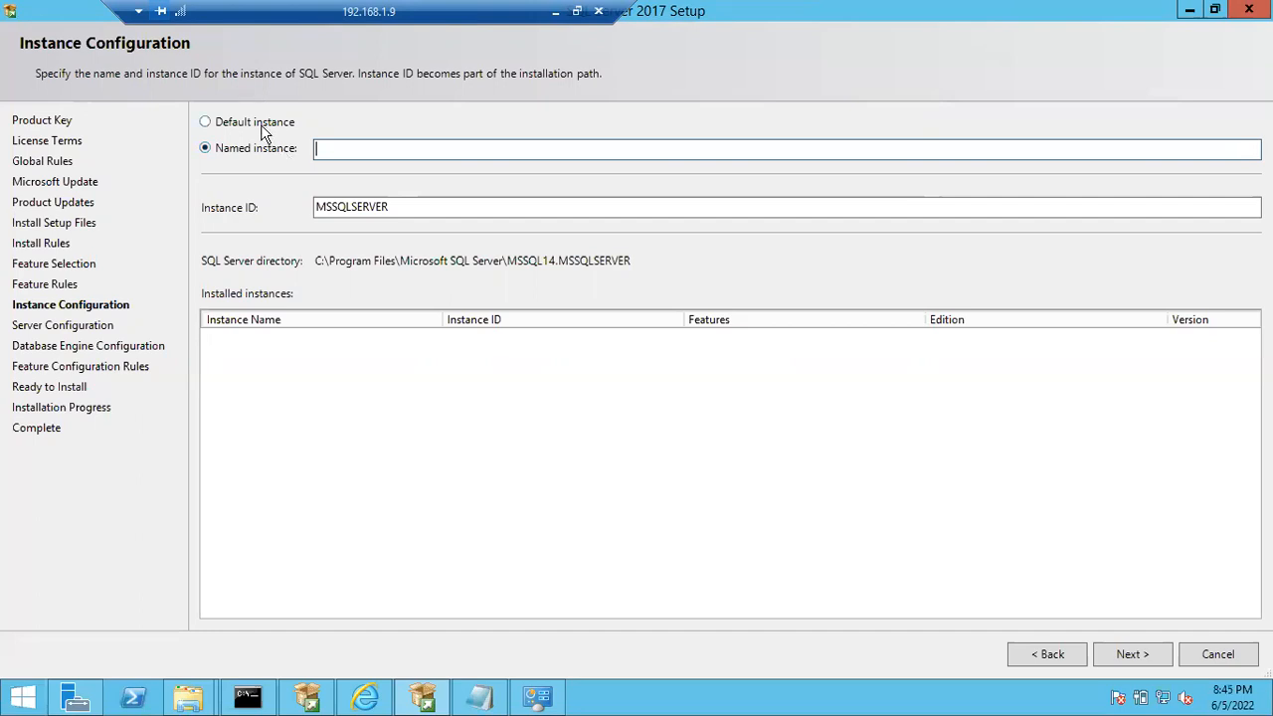
left_click(260, 125)
left_click(251, 150)
type("sdkg;sdfljgldrfb")
key("ctrl+a")
key("BackSpace")
- Try several spellings for the named instance, ending with "SqlServer 2012"
type("12sqlsever")
key("BackSpace")
key("BackSpace")
key("BackSpace")
key("BackSpace")
key("BackSpace")
key("BackSpace")
key("BackSpace")
key("BackSpace")
key("BackSpace")
key("BackSpace")
type("sql@server")
key("BackSpace")
key("BackSpace")
key("BackSpace")
key("BackSpace")
key("BackSpace")
key("BackSpace")
key("BackSpace")
key("BackSpace")
key("BackSpace")
key("BackSpace")
type("S")
type("_")
key("BackSpace")
key("BackSpace")
type("SqlServer 2012")
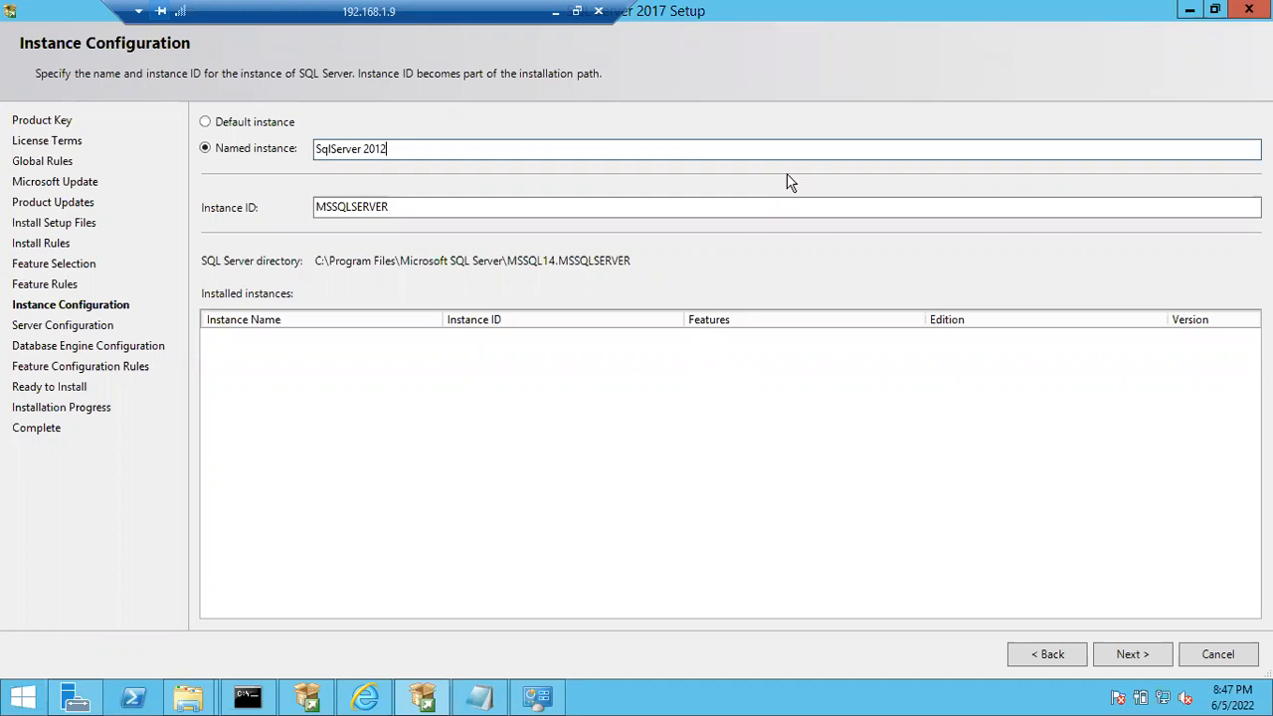
- Reopen the Notepad notes, review the default and named instance lines, and minimize Notepad
left_click(483, 698)
left_click_drag(269, 230, 152, 177)
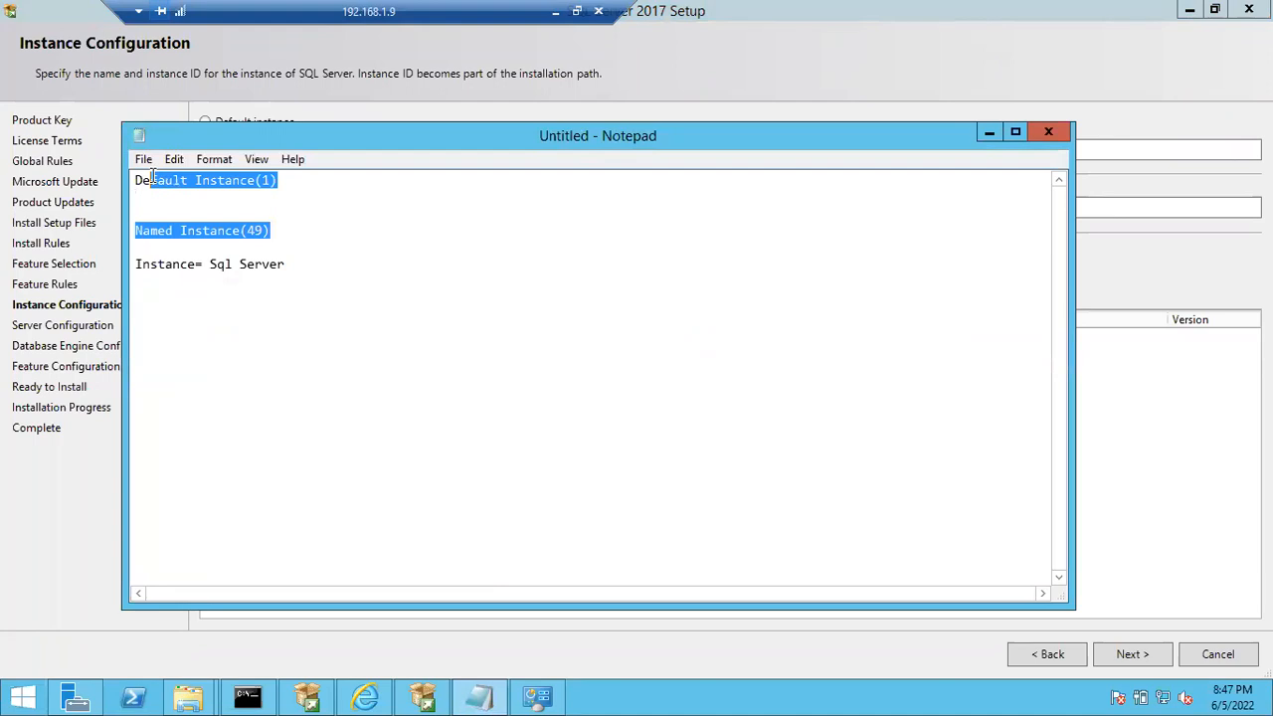
left_click(288, 221)
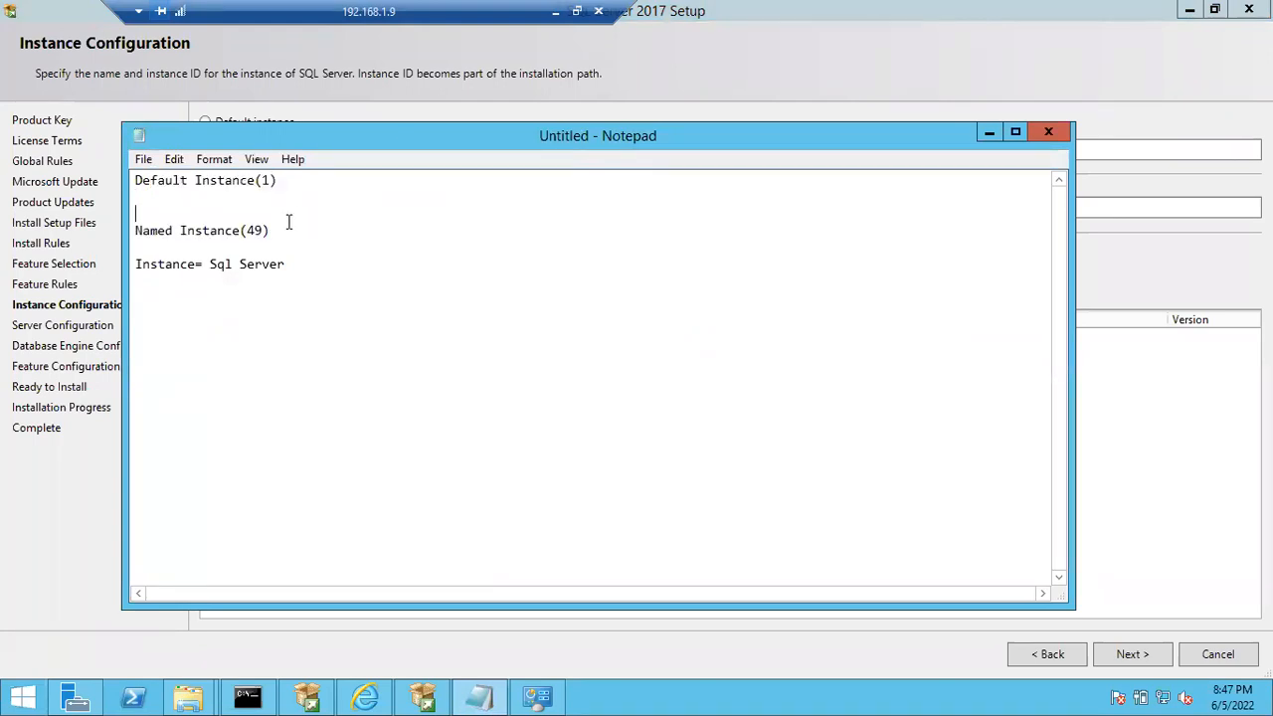
left_click(989, 132)
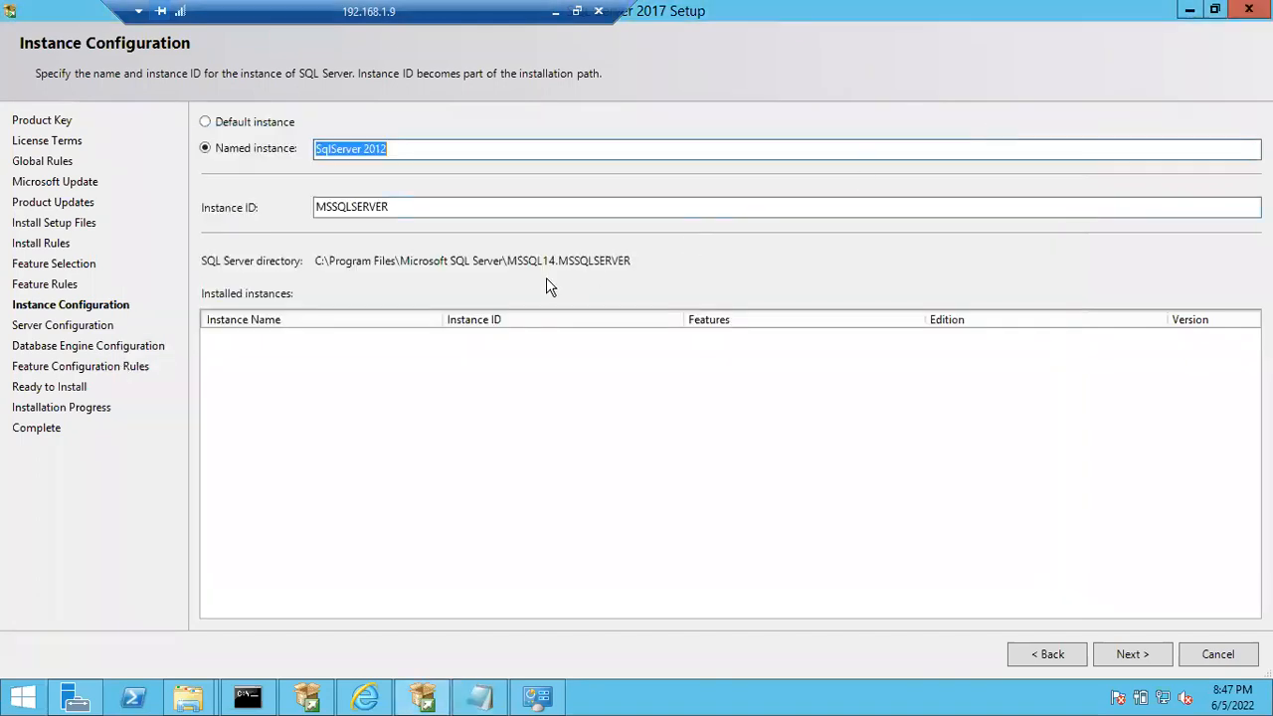
- Change the instance name to "SqlServer_2012", trying "$" as the separator and as the leading character
left_click(362, 149)
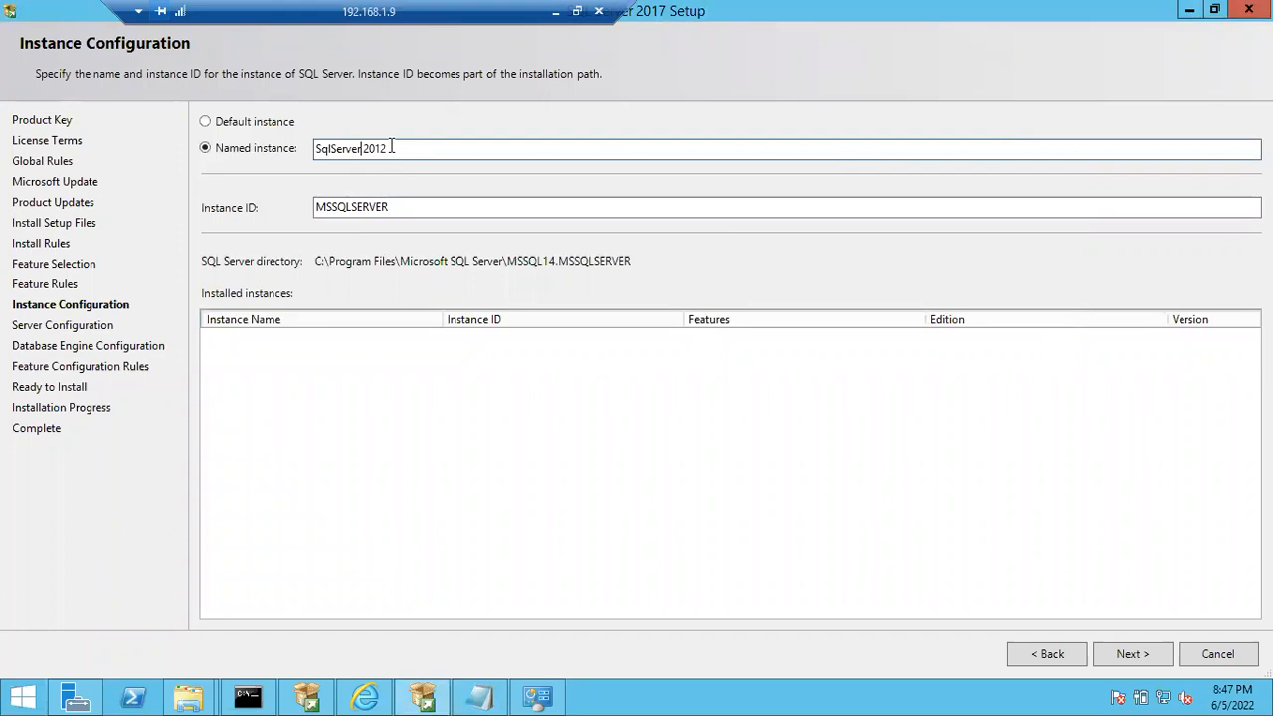
key("Delete")
type("$")
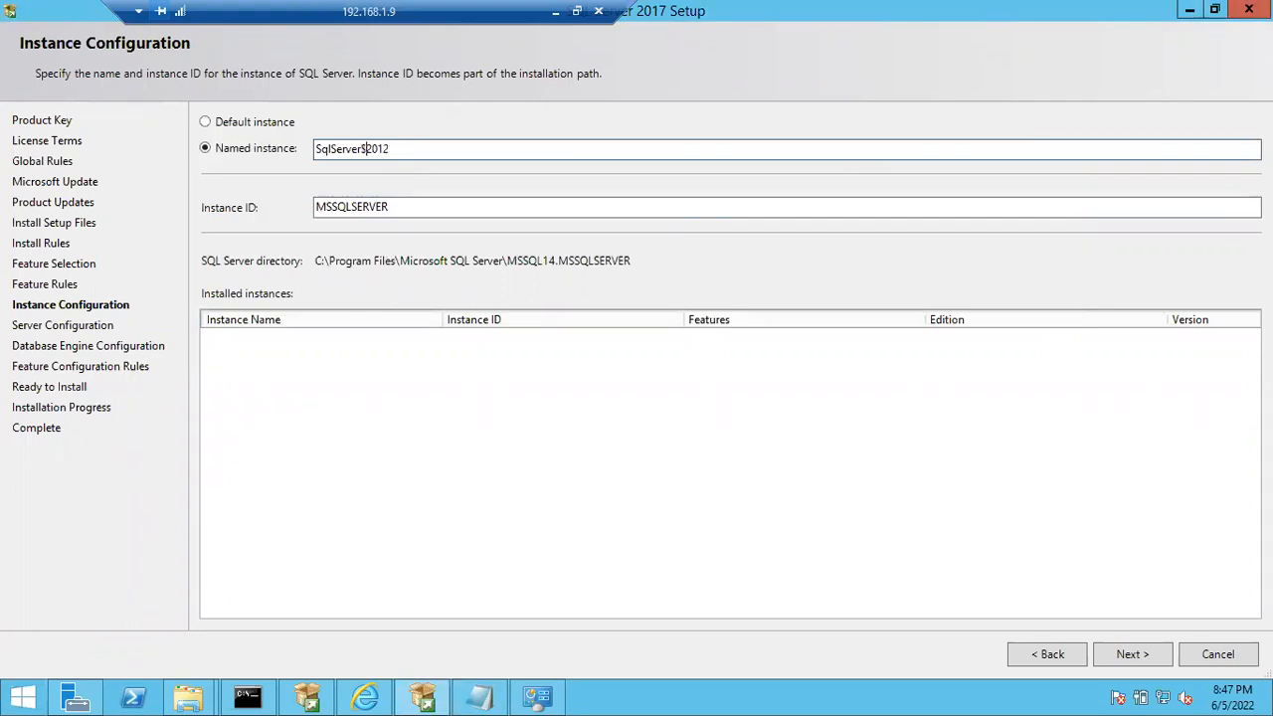
key("BackSpace")
type("_")
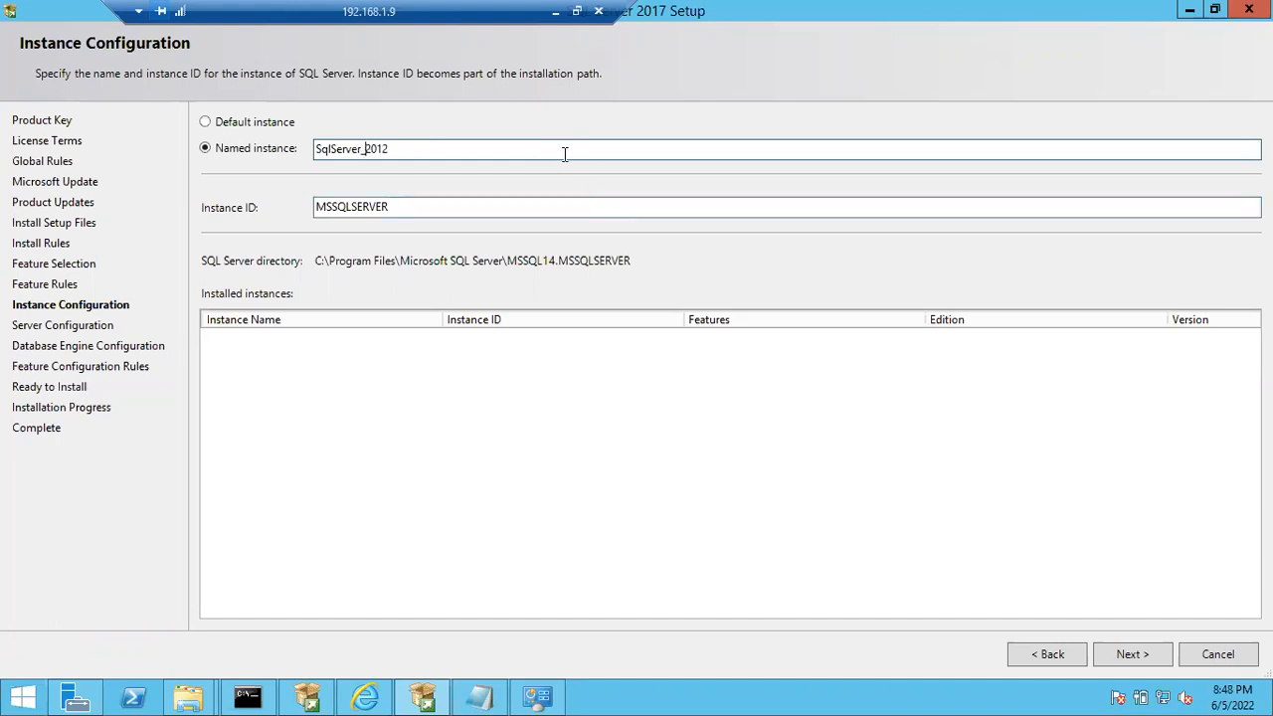
left_click(317, 148)
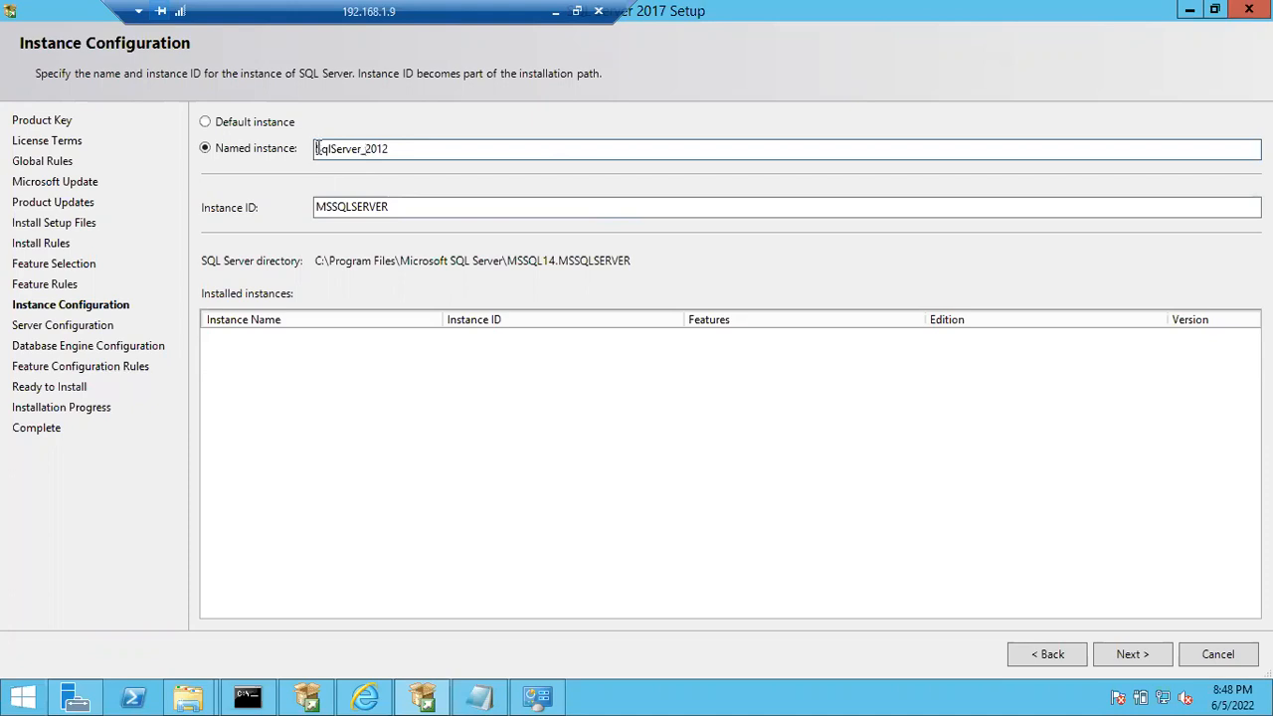
type("$")
key("BackSpace")
- Switch to the default instance option and highlight its instance ID
left_click(239, 122)
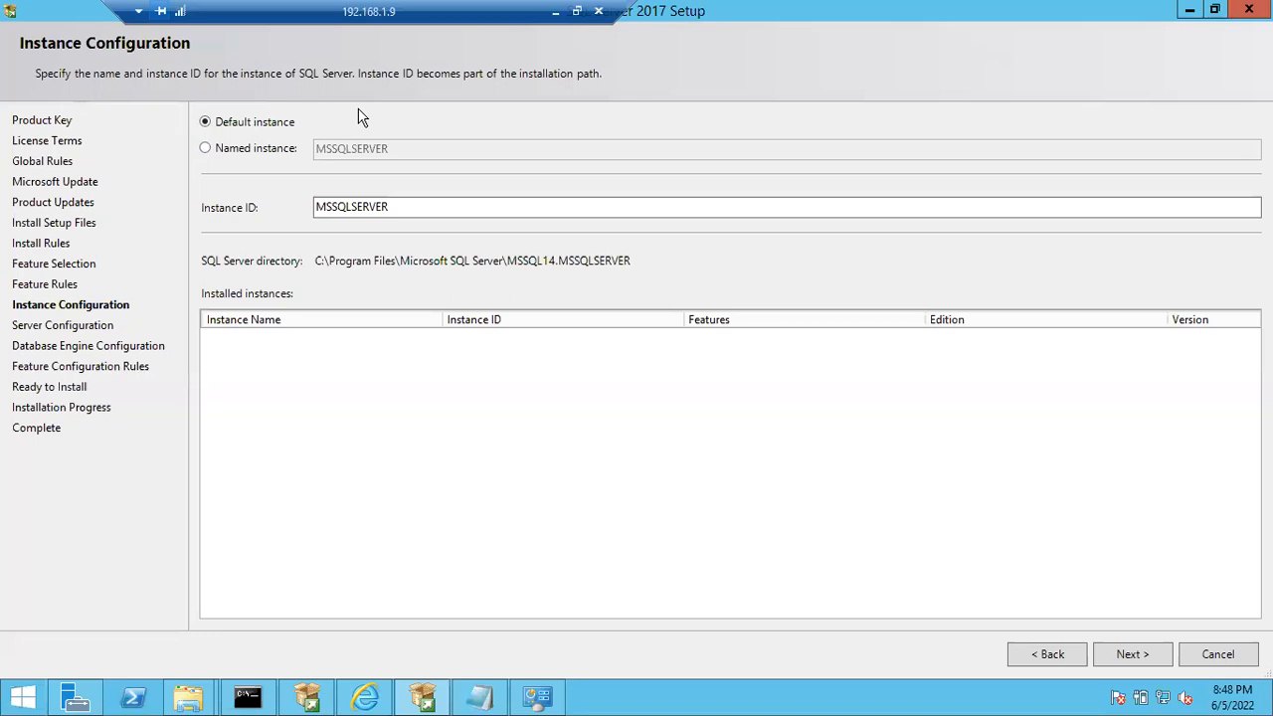
left_click_drag(391, 206, 255, 199)
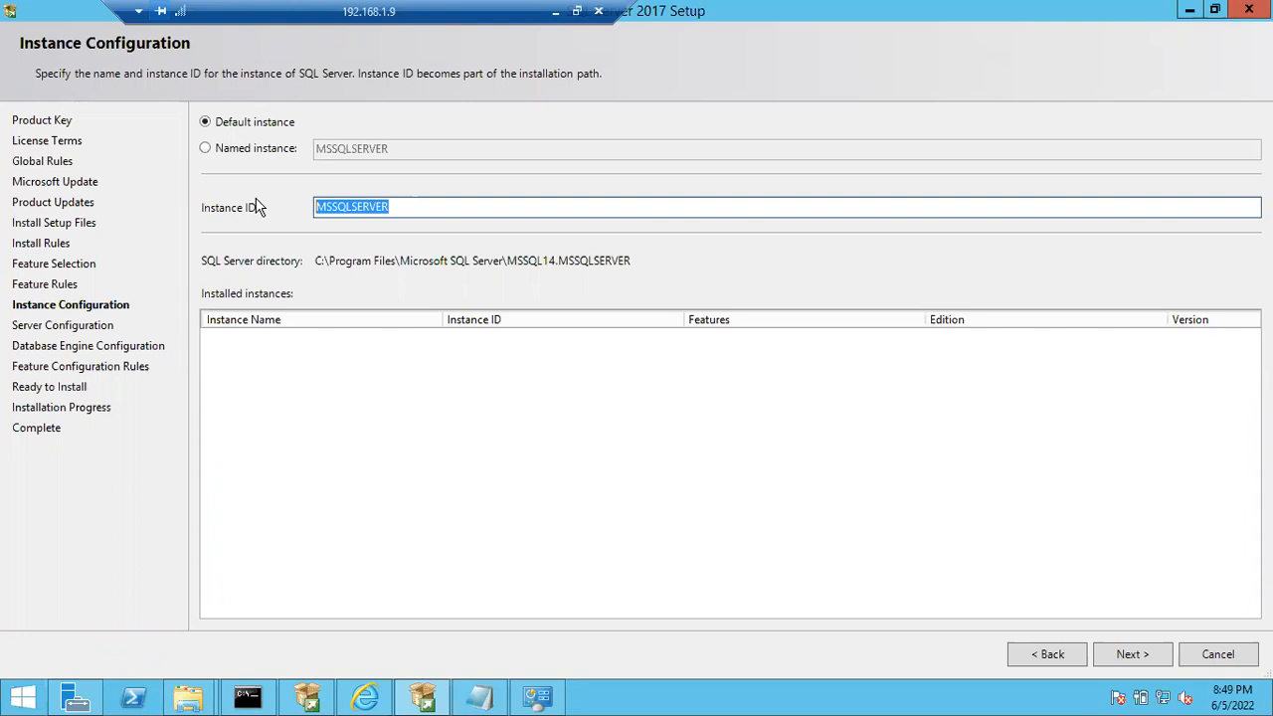
- Choose a named instance called "Batch44SqlServer" and let the instance ID take over that name
left_click(224, 152)
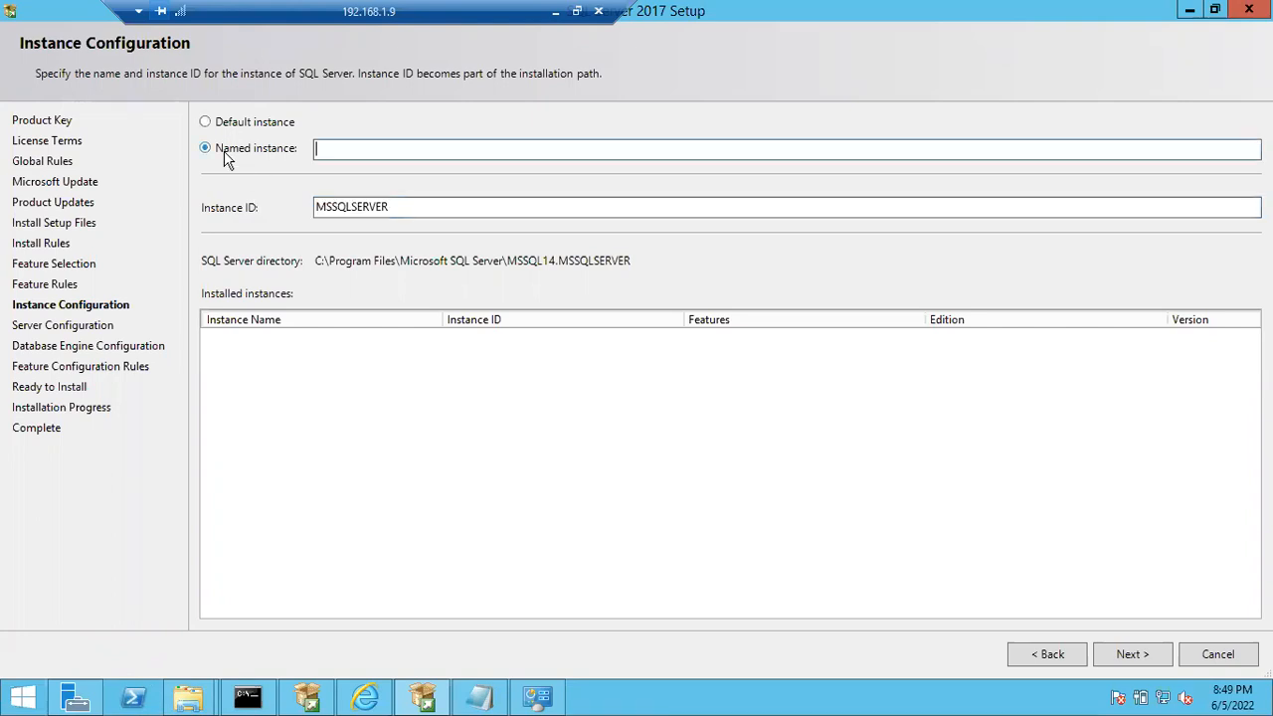
type("Batch44SqlServer")
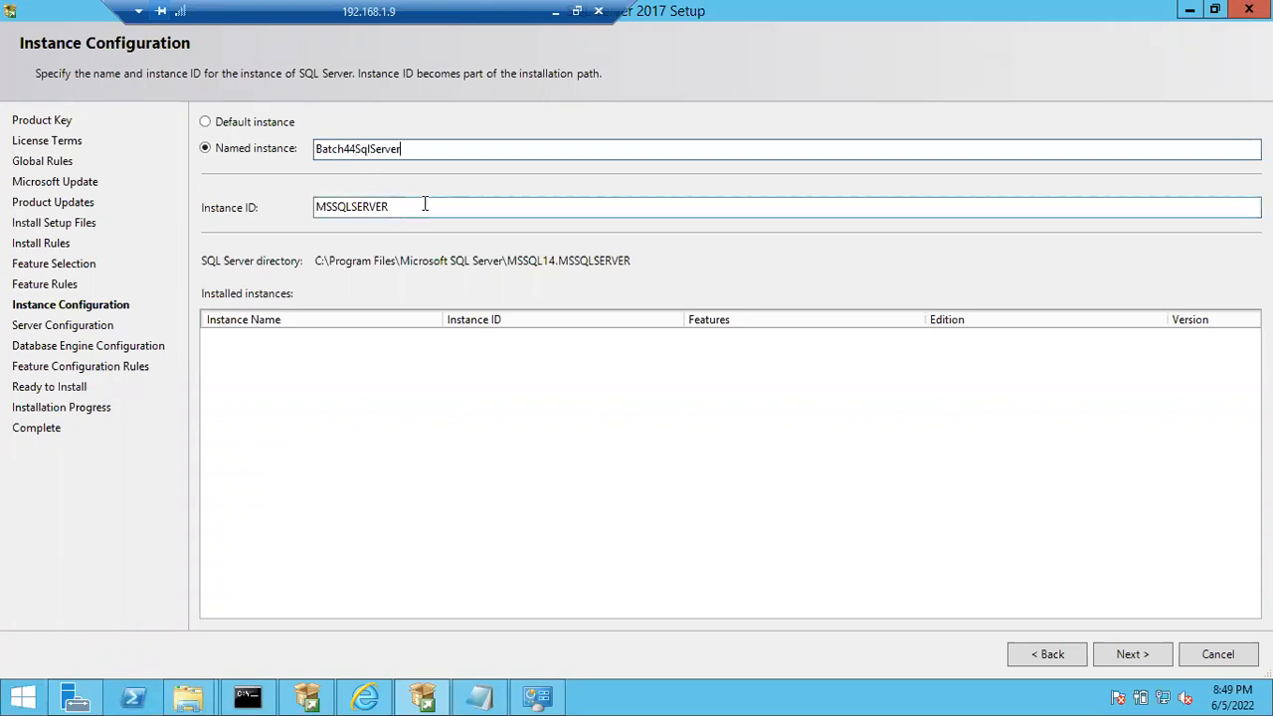
left_click(424, 204)
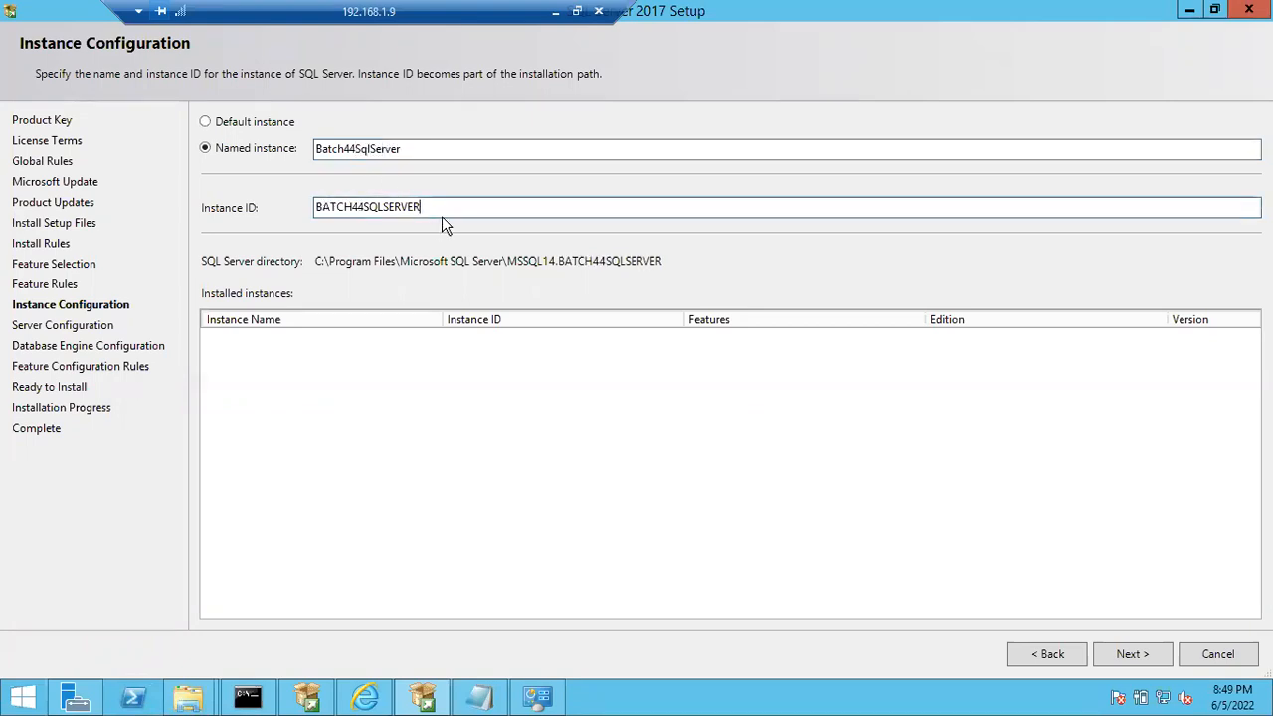
- Compare the instance ID with the named instance's name by highlighting each value in turn
left_click_drag(422, 205, 270, 205)
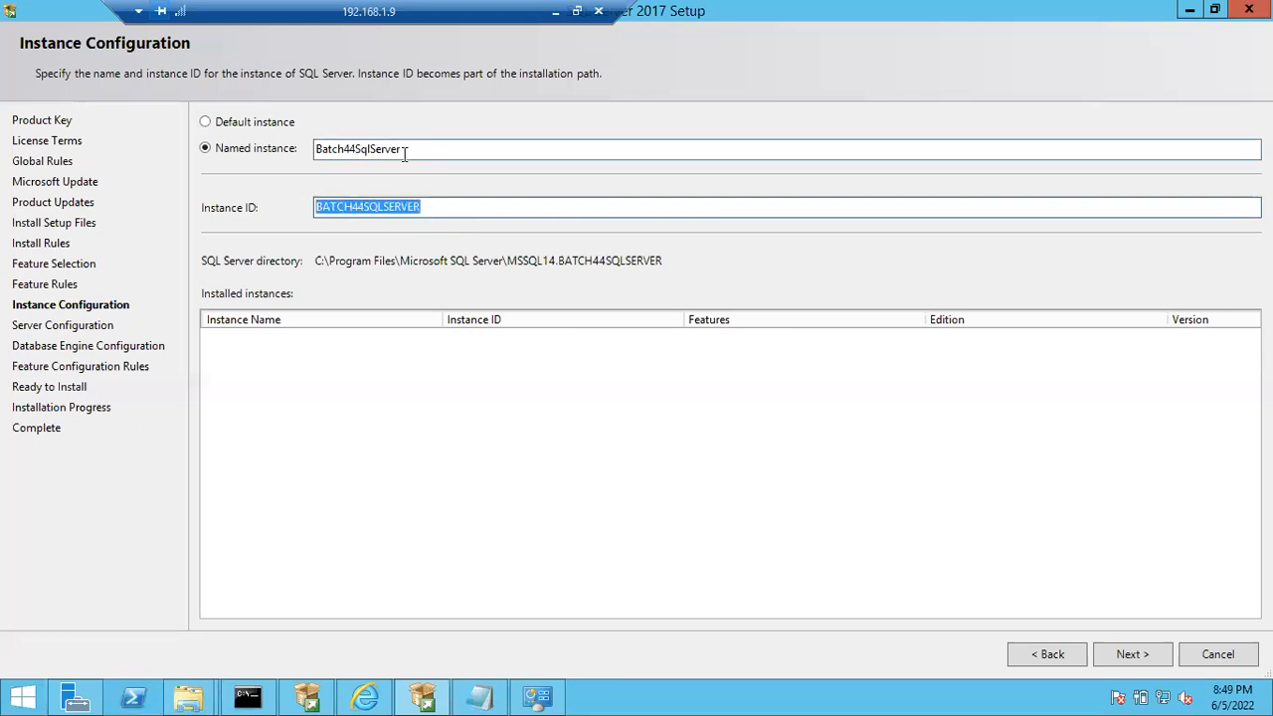
left_click_drag(405, 149, 253, 149)
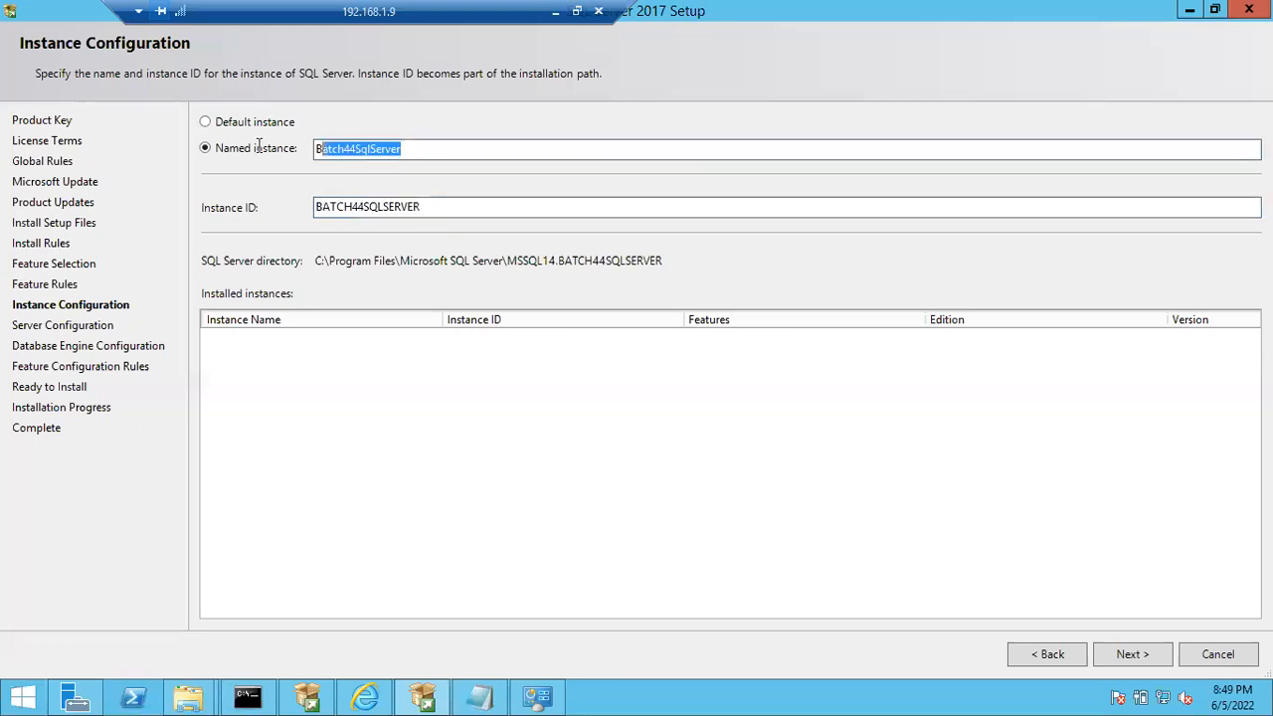
left_click(427, 209)
left_click_drag(427, 209, 231, 213)
- Switch to the File Explorer window showing C:\Program Files\Microsoft SQL Server and maximize it to examine the folder's contents
left_click(189, 699)
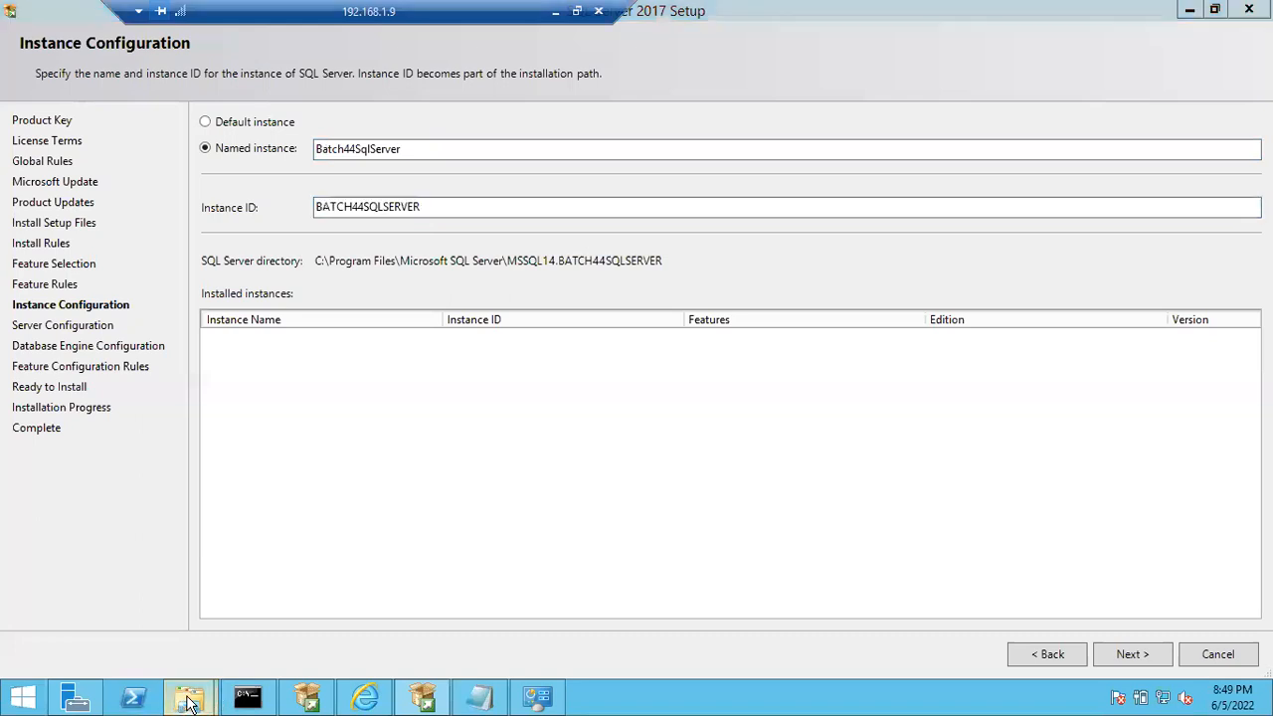
left_click(294, 627)
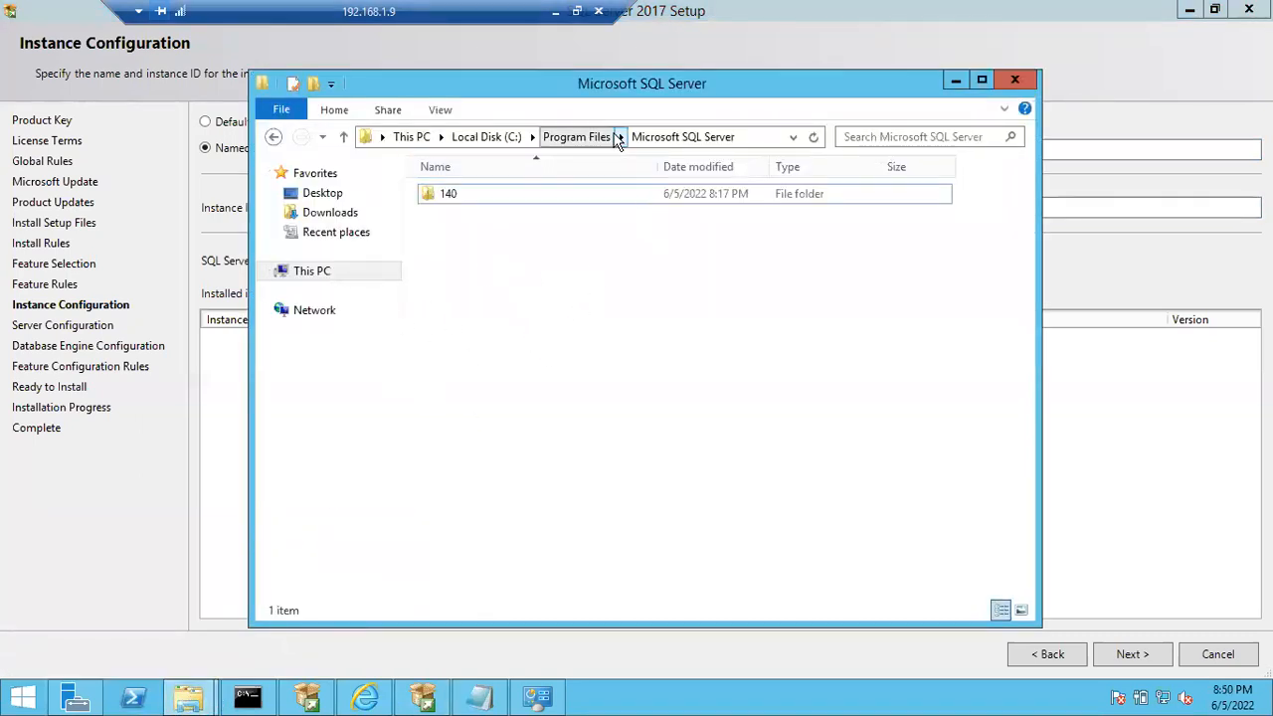
left_click_drag(585, 79, 566, 286)
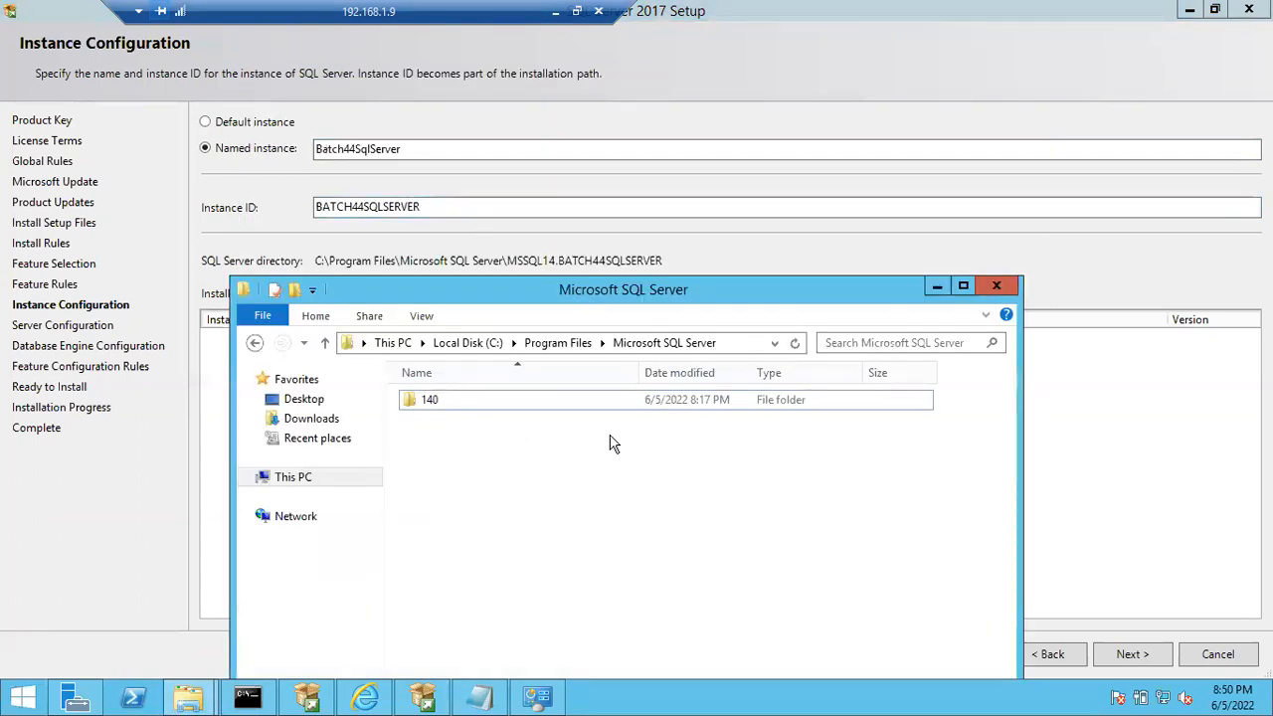
left_click(961, 287)
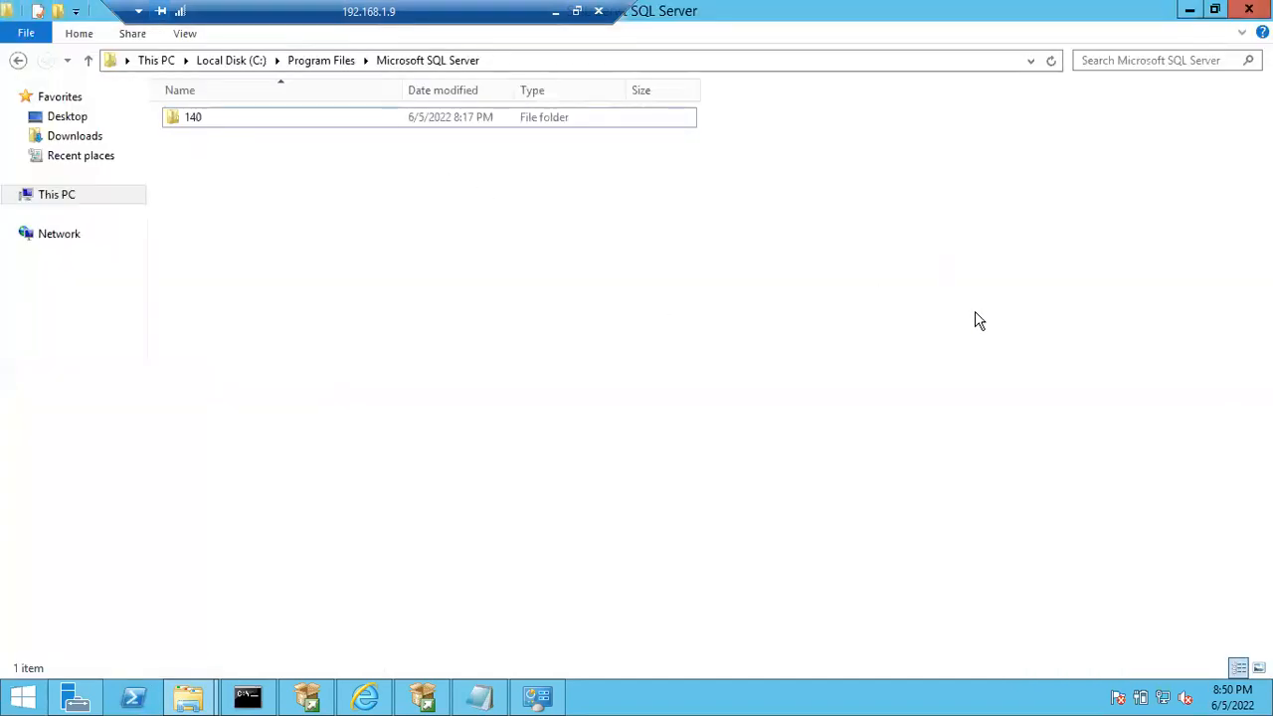
- Return to SQL Server 2017 Setup and choose the default instance instead of the named one
key("alt+Tab")
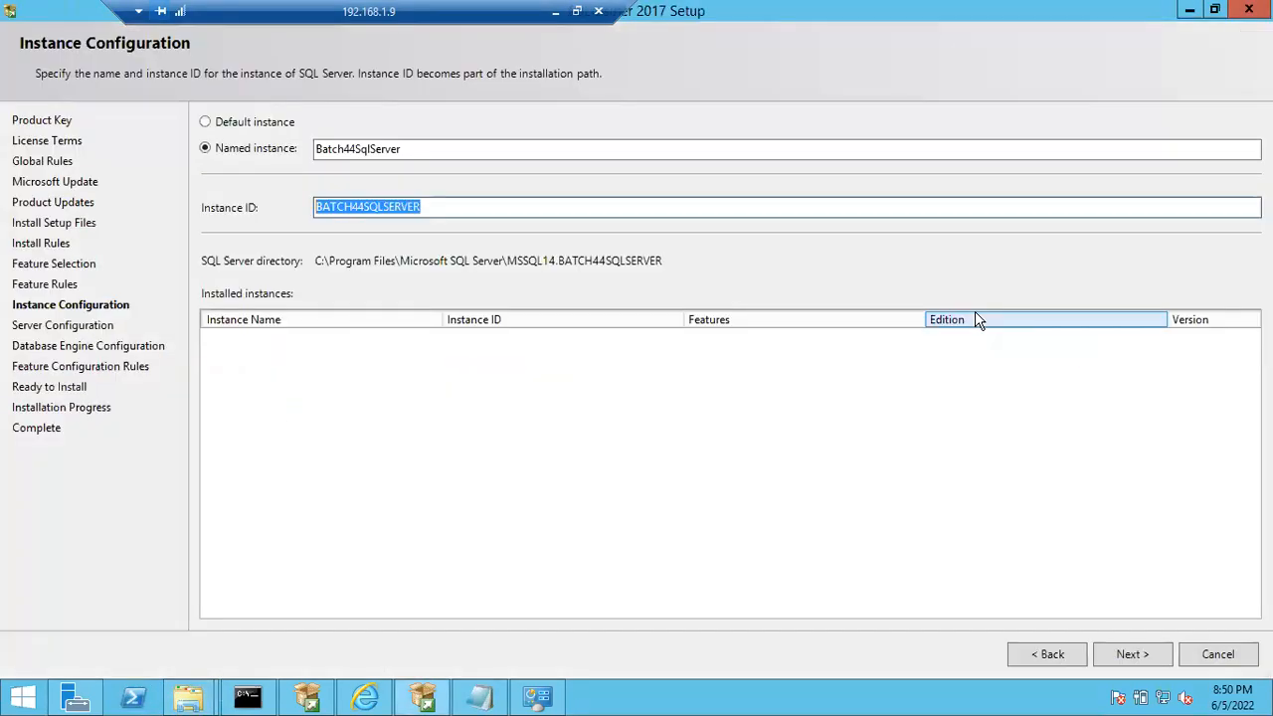
left_click(207, 123)
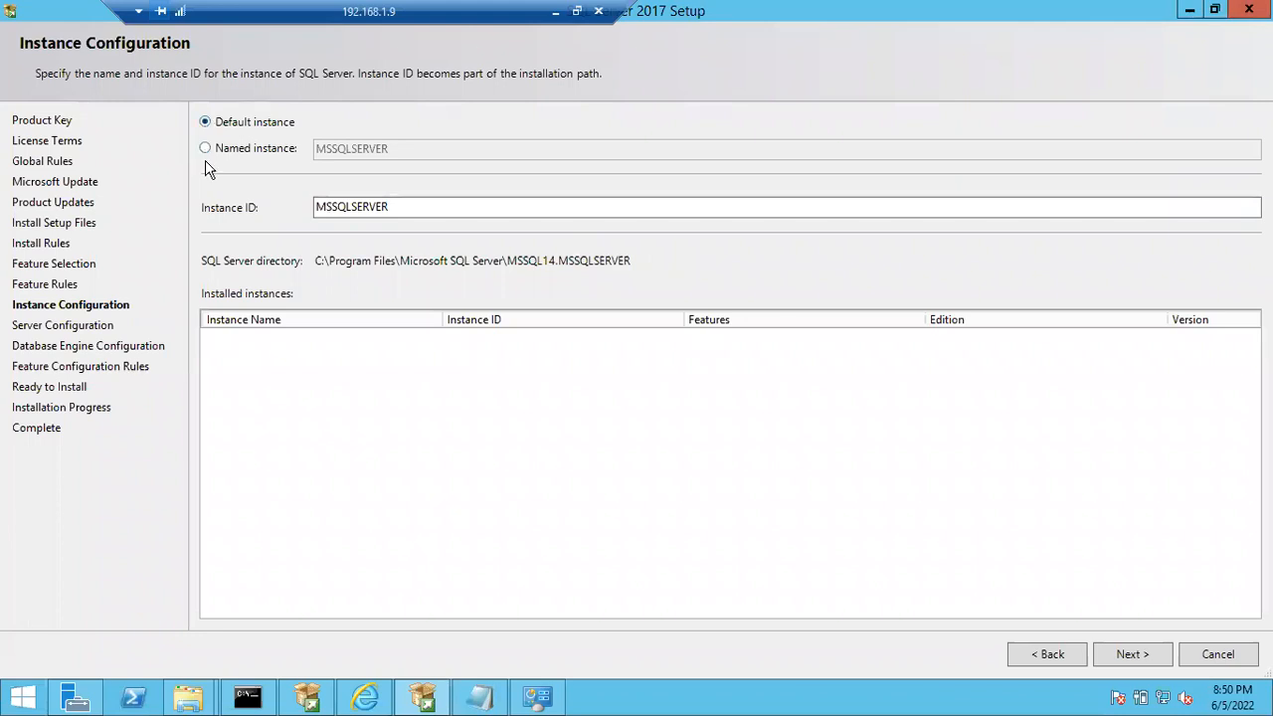
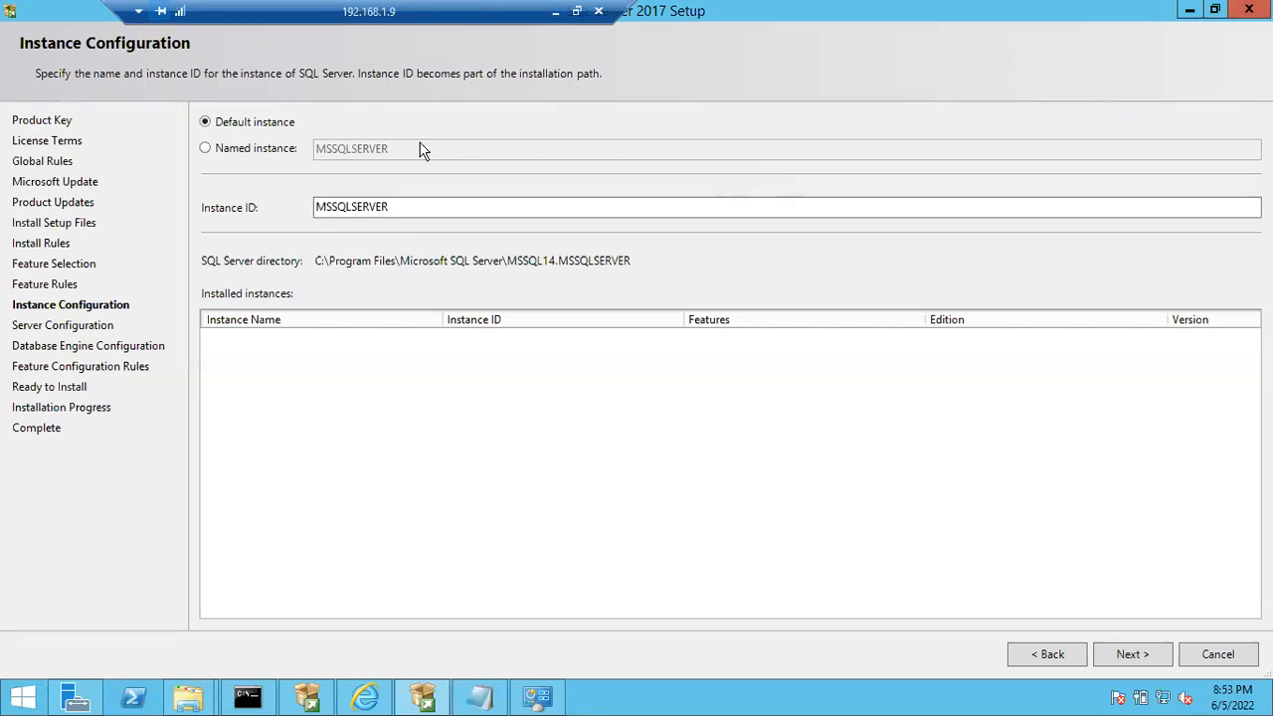
- Switch briefly to a named instance, return to the default instance with ID MSSQLSERVER, and accept the instance configuration to continue the setup
left_click(213, 152)
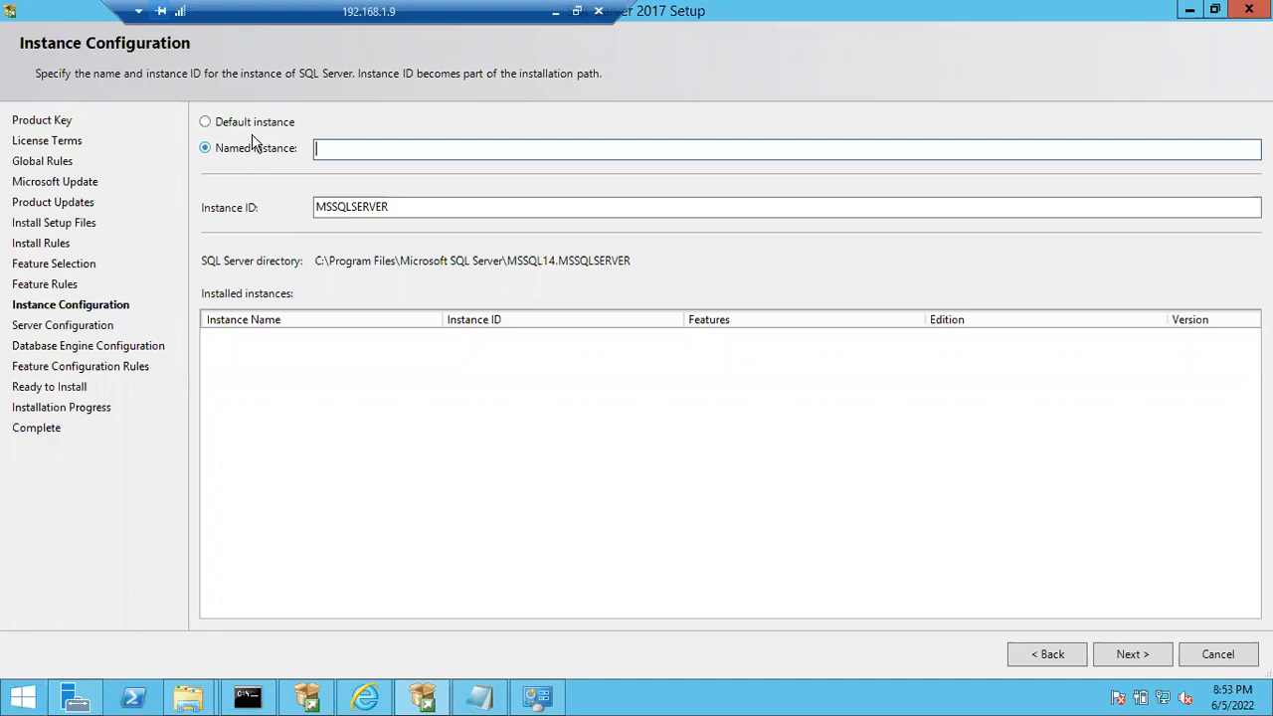
left_click(248, 126)
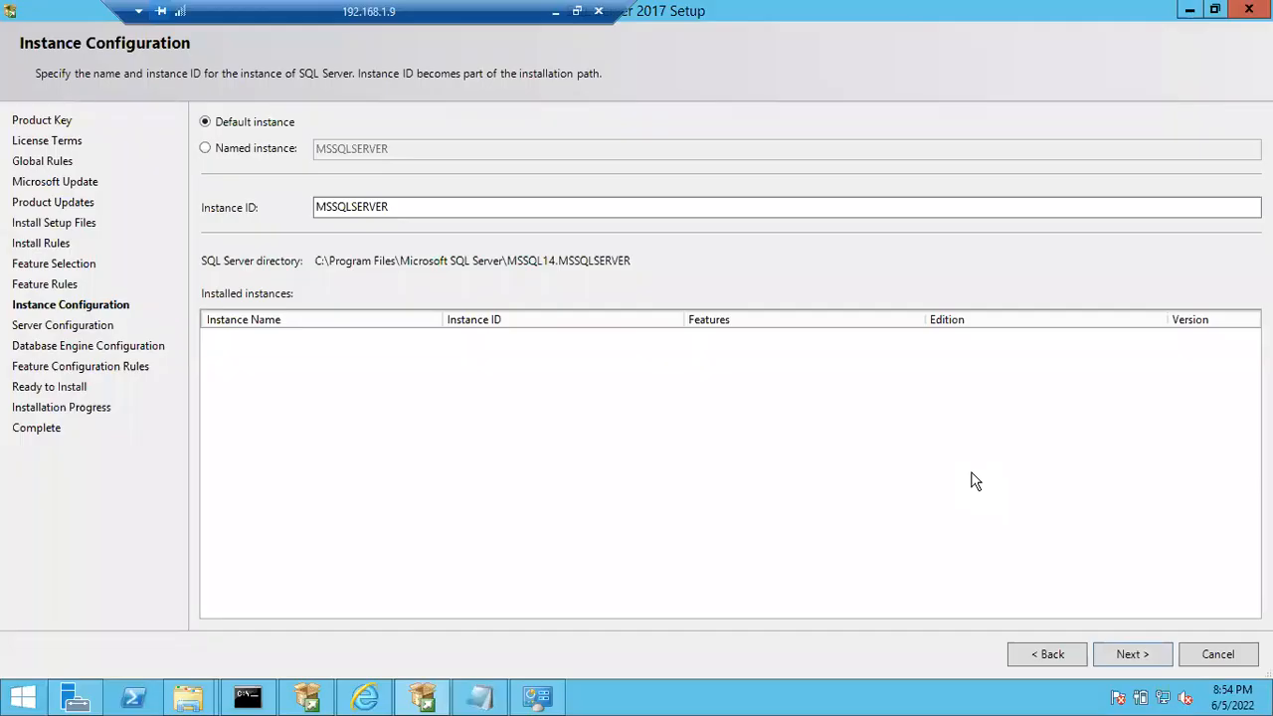
left_click(1123, 654)
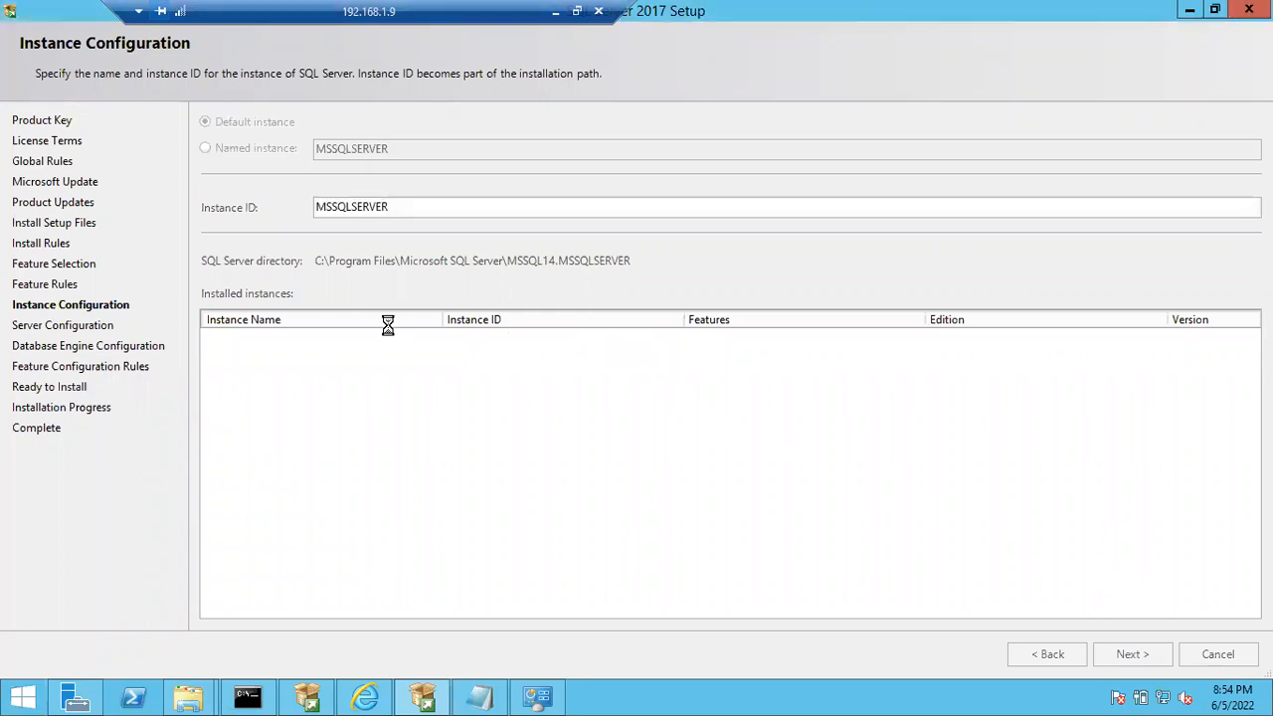